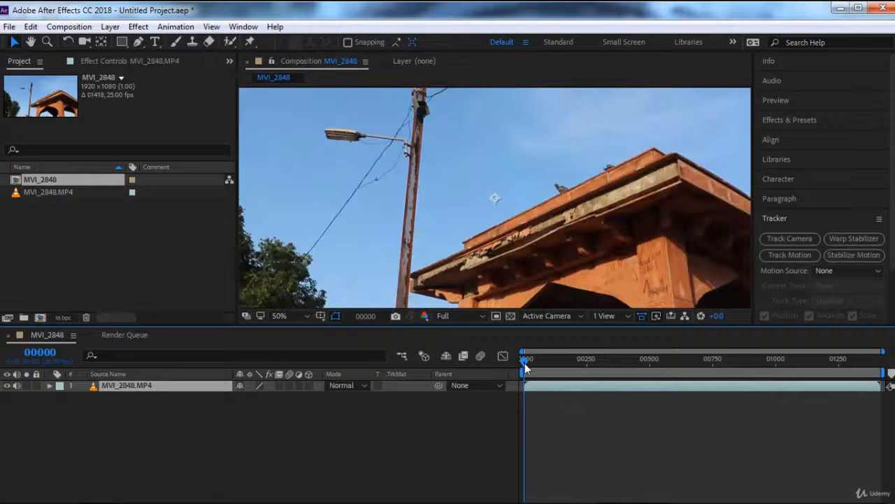
Step: Trim the start of the MVI_2848.MP4 layer at frame 63 and shift the layer to begin at frame 0
drag(525, 362, 541, 371)
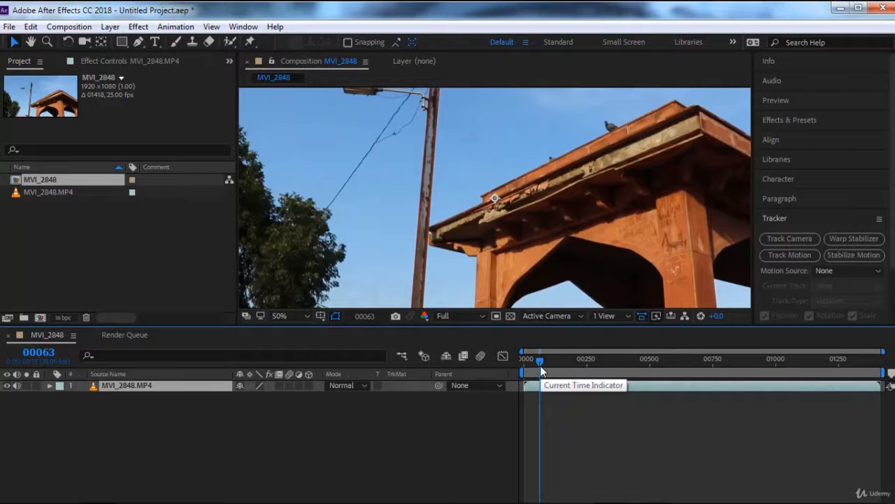
key(Home)
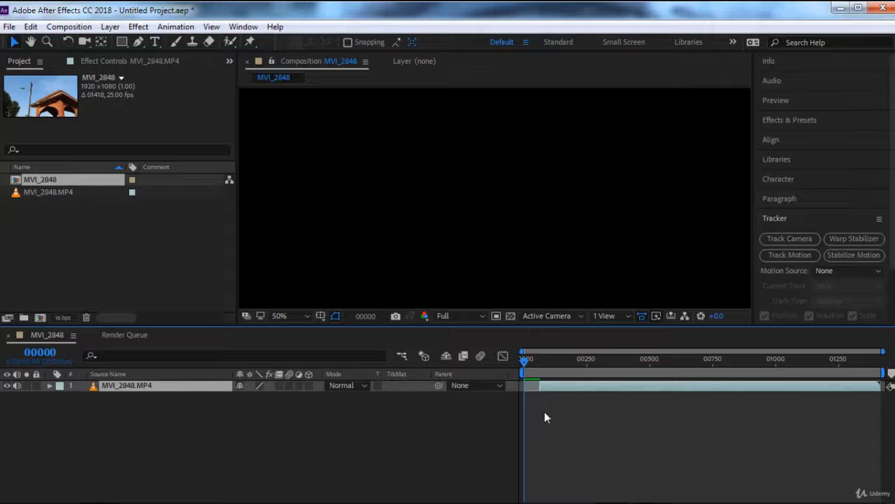
key([)
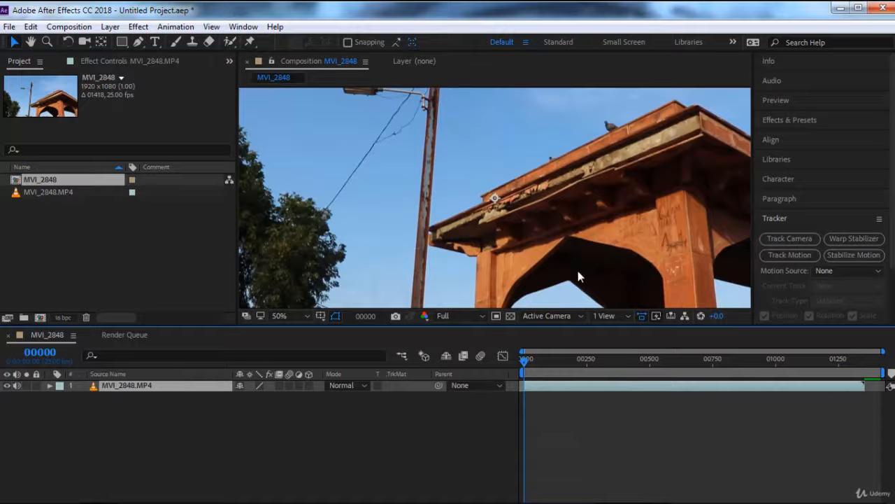
Step: Go to frame 149 and set the MVI_2848 composition's duration to 150 frames
drag(578, 271, 409, 182)
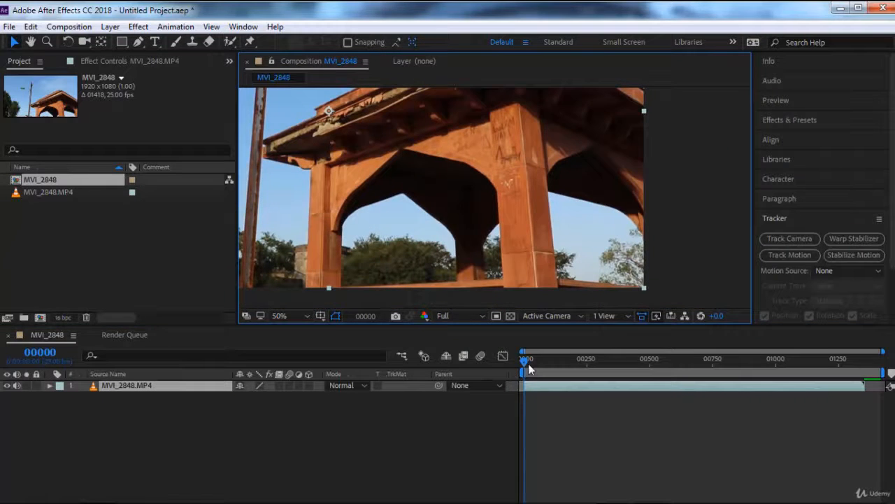
drag(526, 360, 564, 368)
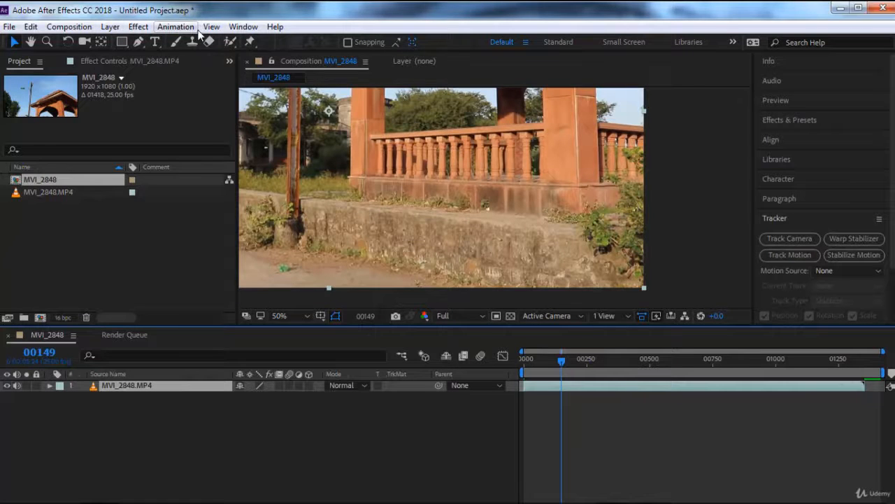
click(68, 26)
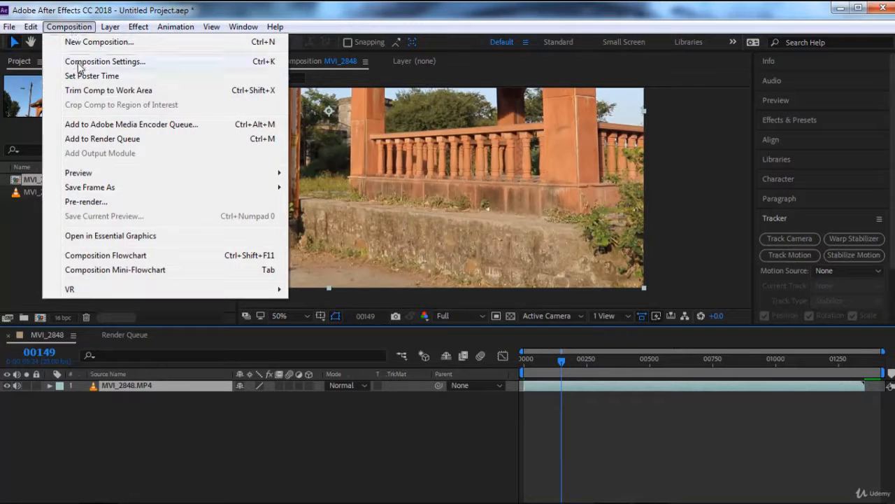
click(79, 63)
click(129, 317)
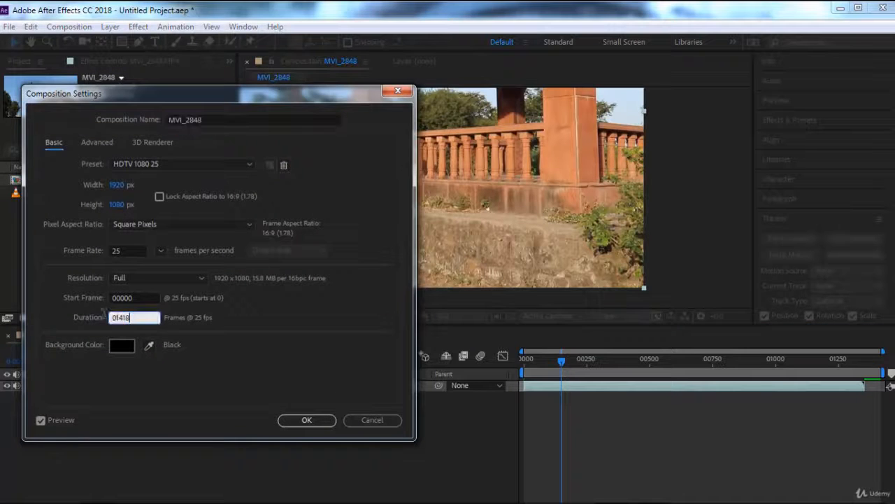
key(ctrl+a)
text(150)
click(320, 423)
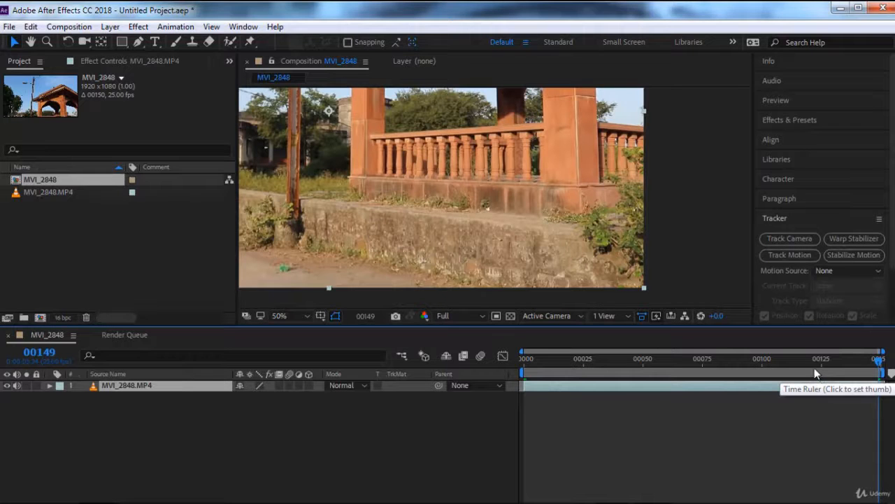
Step: Return to frame 0 and run Track Camera on the MVI_2848.MP4 layer
mouse_move(879, 361)
mouse_down()
mouse_move(864, 365)
mouse_move(889, 364)
mouse_up()
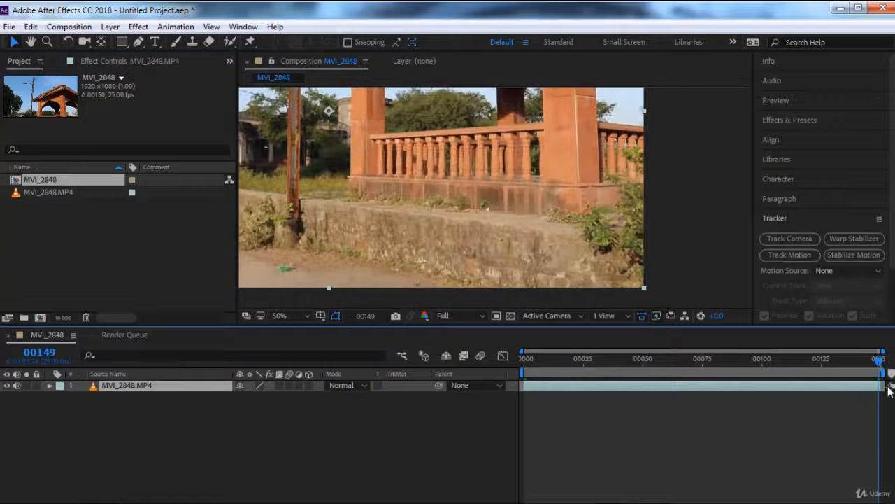
key(Home)
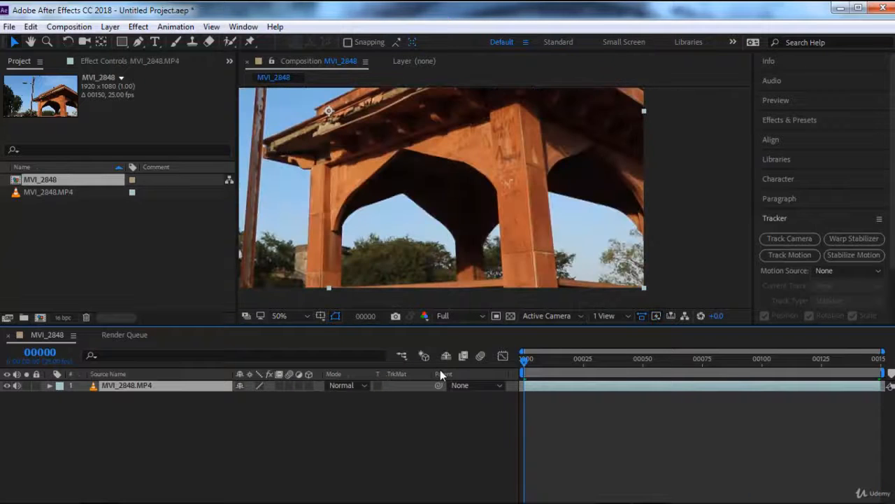
scroll(469, 206, down, 2)
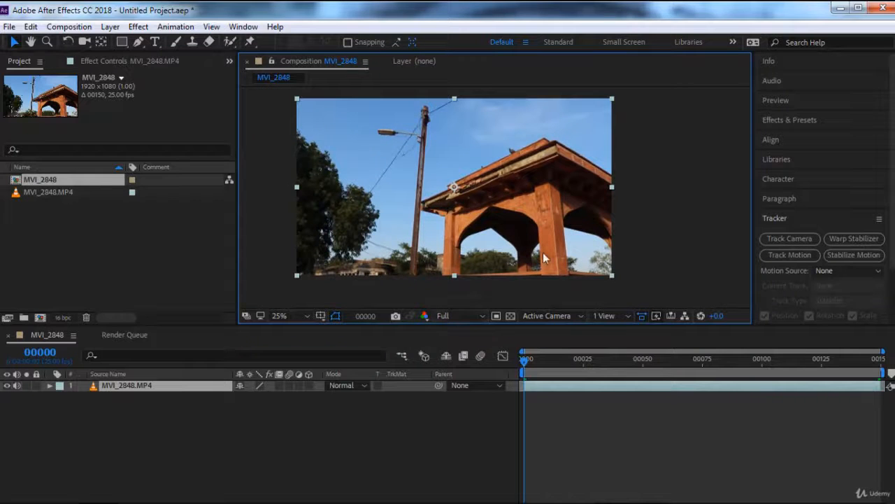
click(787, 240)
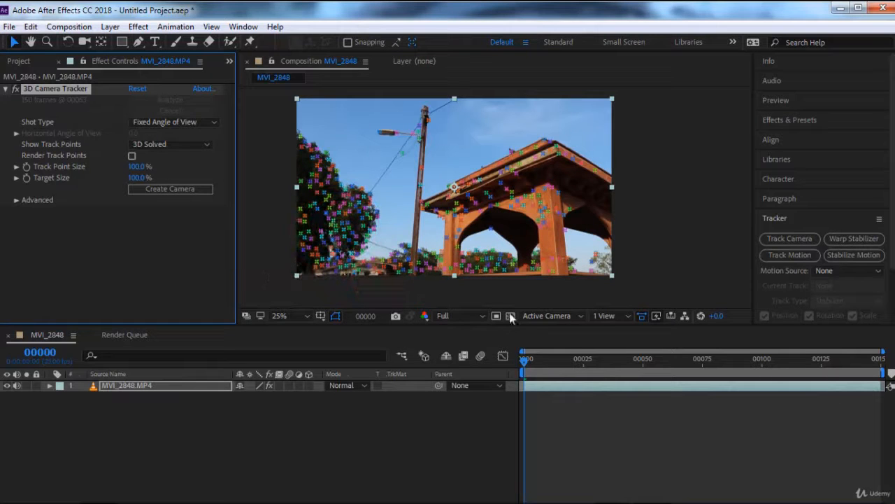
Step: At frame 149, create a solid and camera from the track points on the stone wall below the pavilion
drag(539, 364, 883, 368)
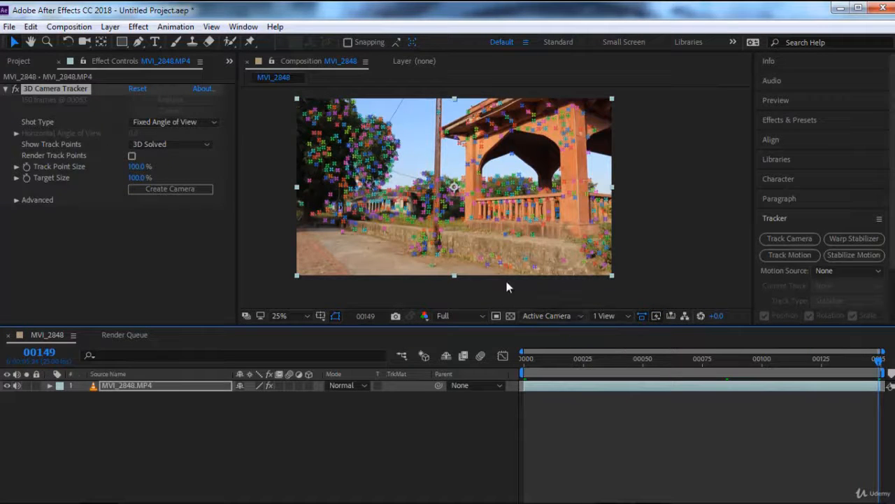
click(493, 262)
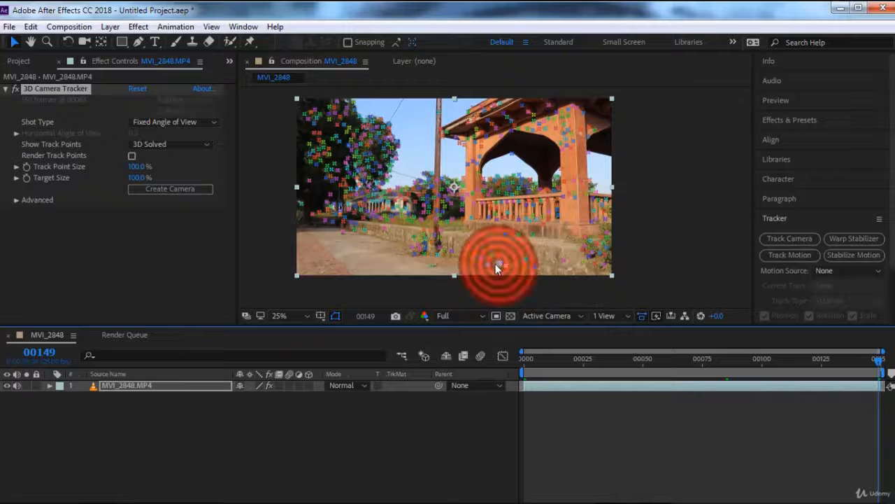
click(454, 253)
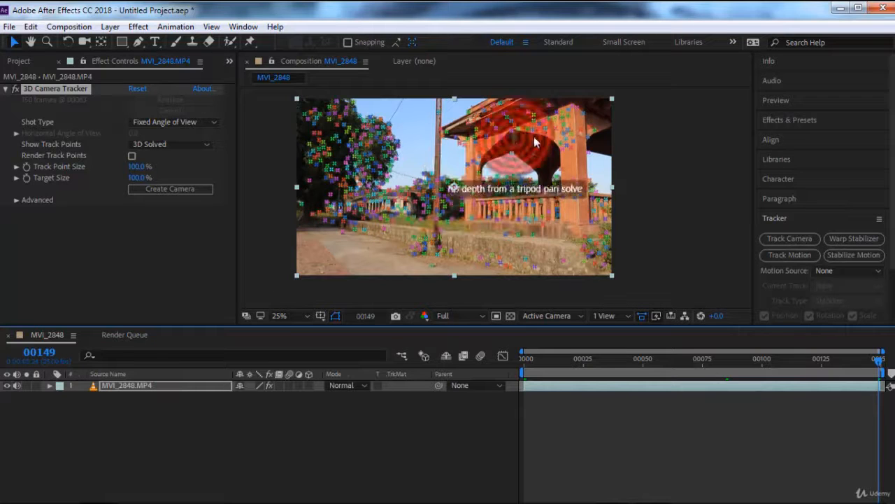
right_click(495, 255)
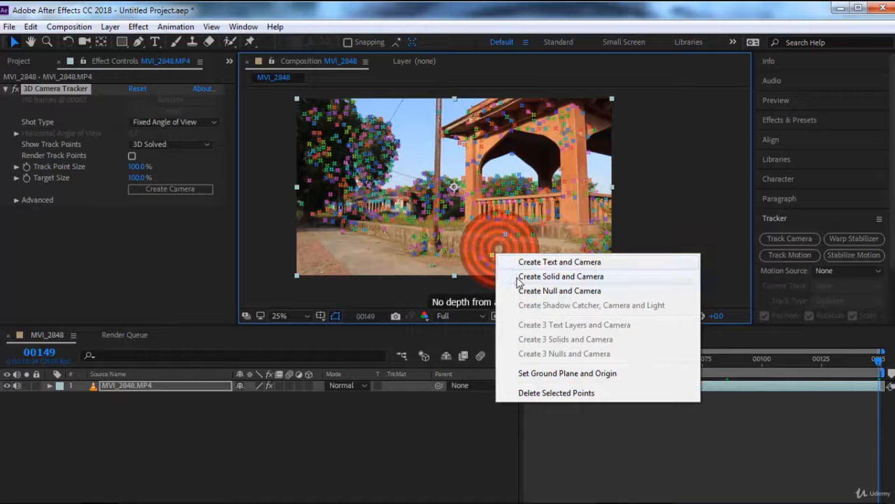
click(519, 277)
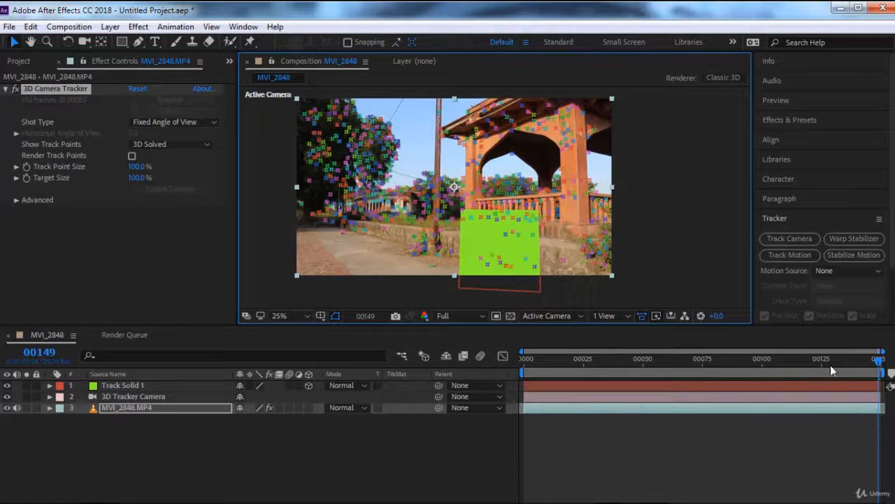
Step: Play the composition from frame 0 to check how the green solid follows the footage
drag(831, 365, 525, 358)
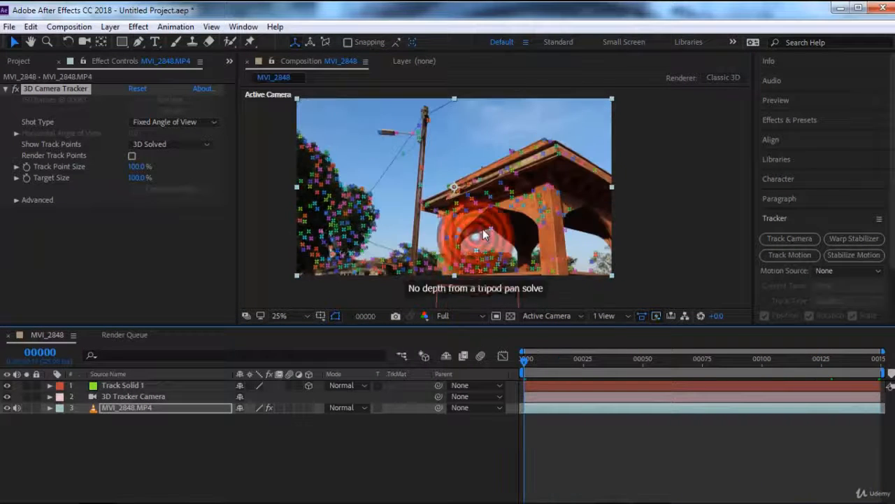
key(space)
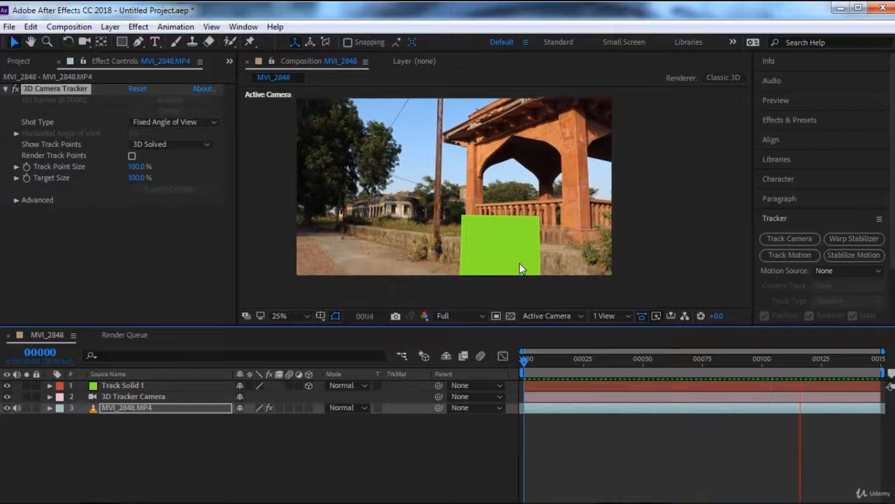
key(space)
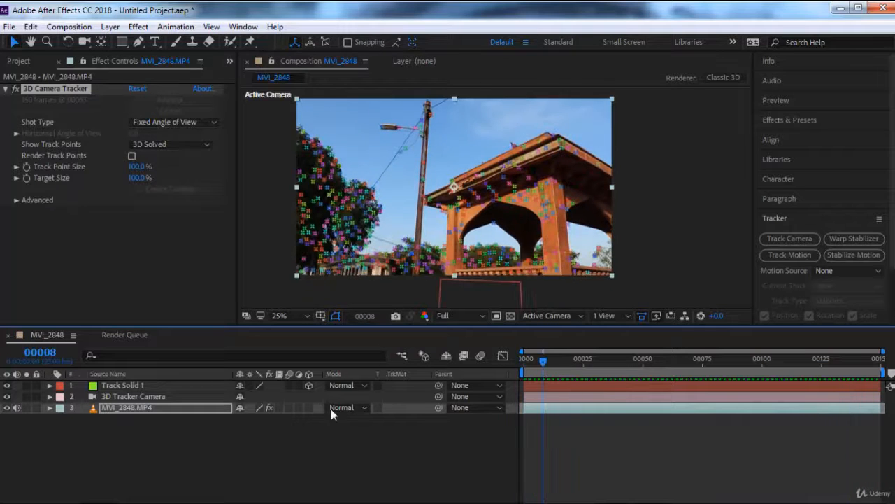
Step: Select the Track Solid 1 layer and move the current time to frame 122
click(161, 396)
click(175, 386)
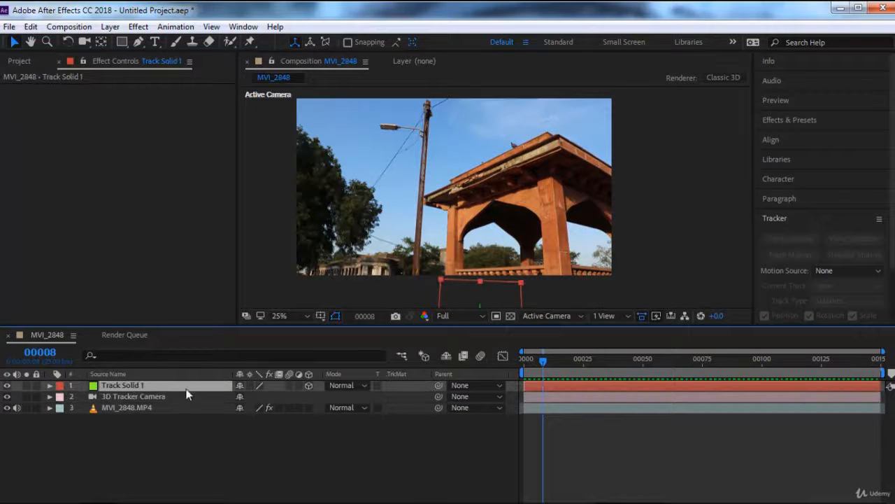
click(631, 359)
drag(651, 358, 813, 357)
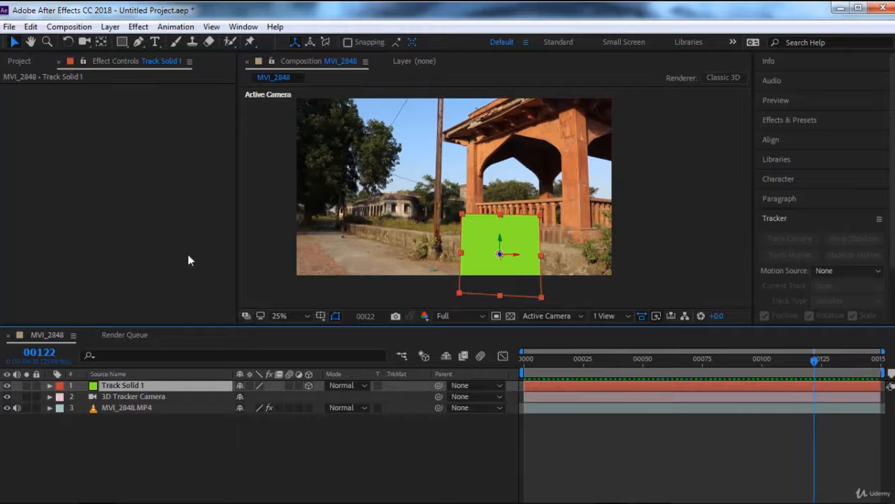
Step: Open the project's file import dialog and look through the BG and mountain new folders for footage
click(19, 61)
click(68, 219)
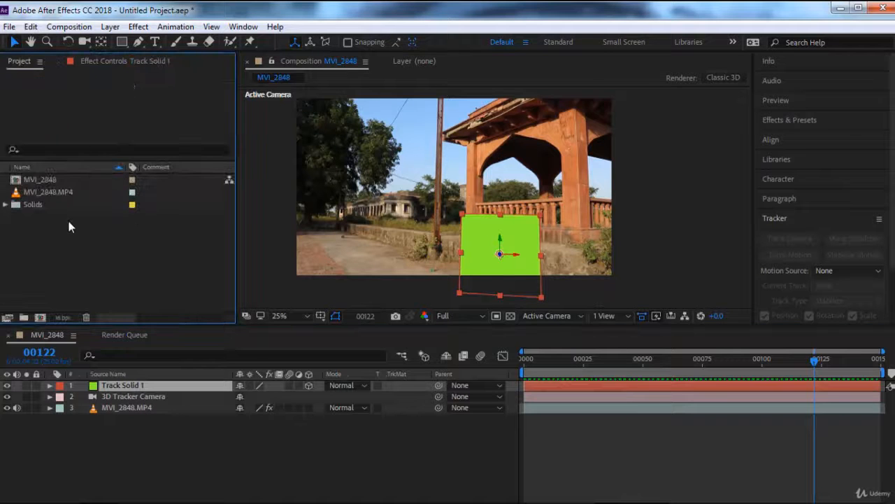
double_click(68, 222)
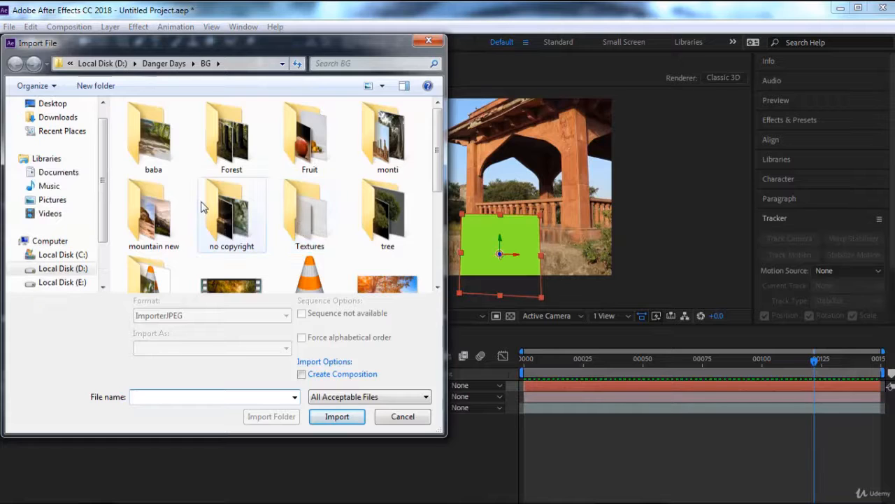
click(309, 210)
scroll(313, 220, down, 3)
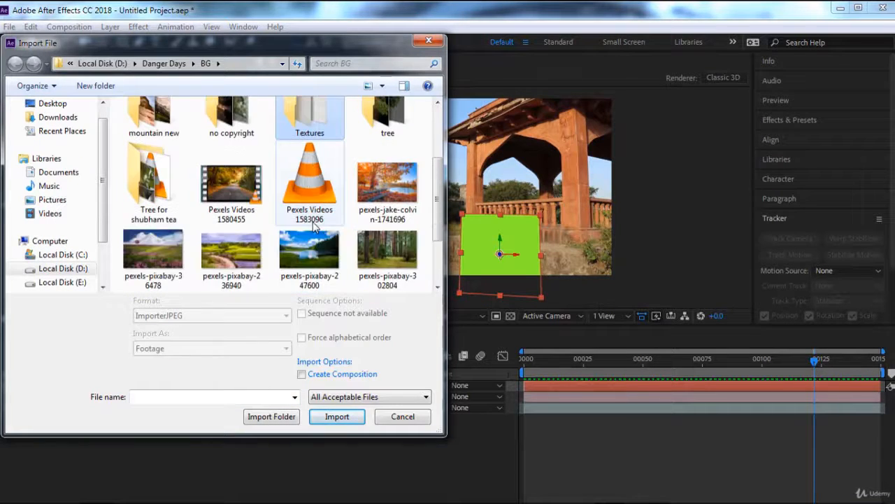
scroll(314, 224, up, 3)
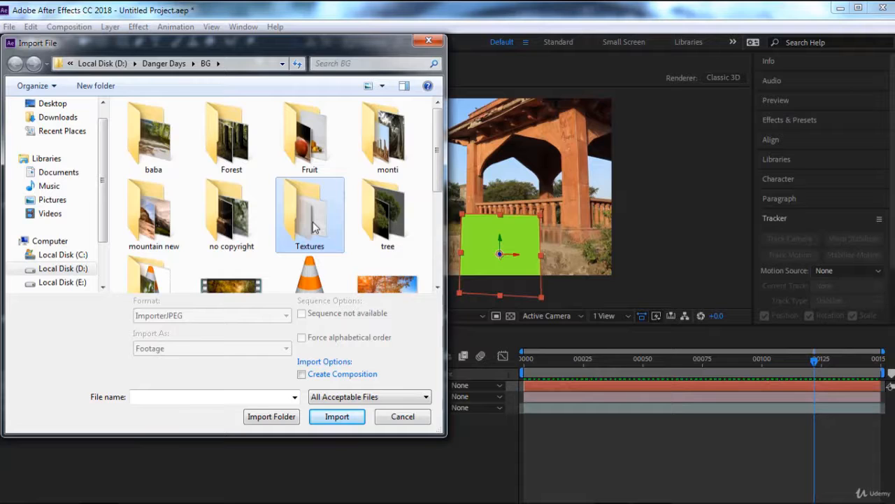
double_click(153, 217)
scroll(228, 224, down, 2)
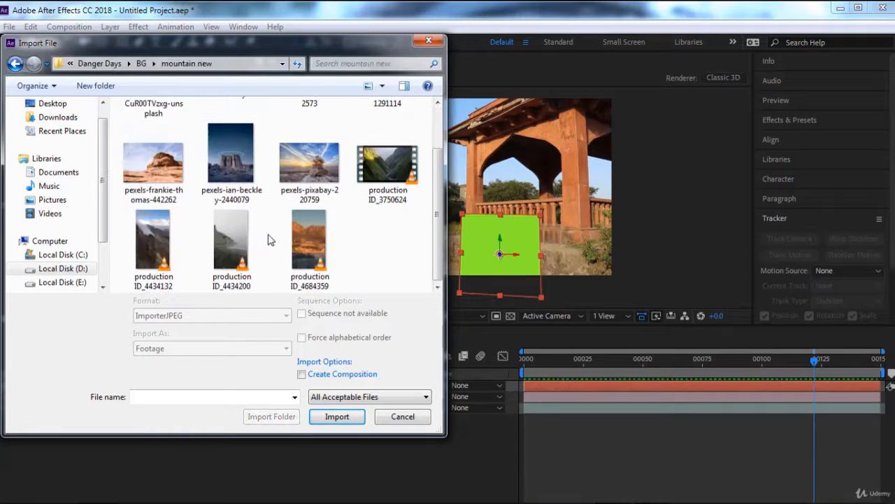
scroll(270, 238, up, 2)
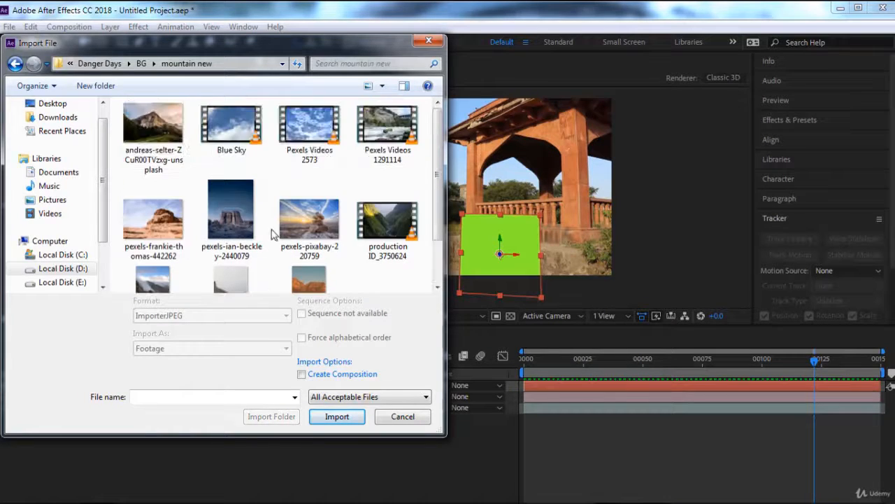
click(141, 64)
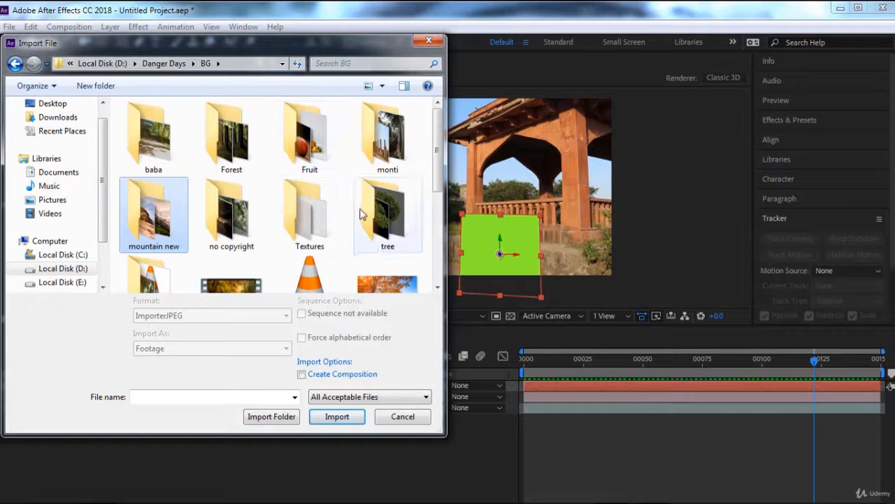
Step: Import the rock image 6eacc2db03f5ffc7ea42318104d84c45 as footage from the Textures folder inside BG
double_click(236, 218)
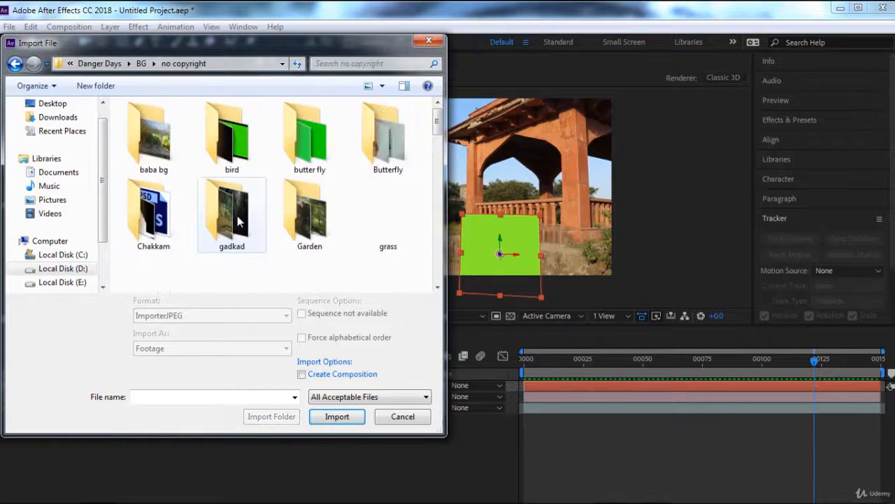
click(238, 221)
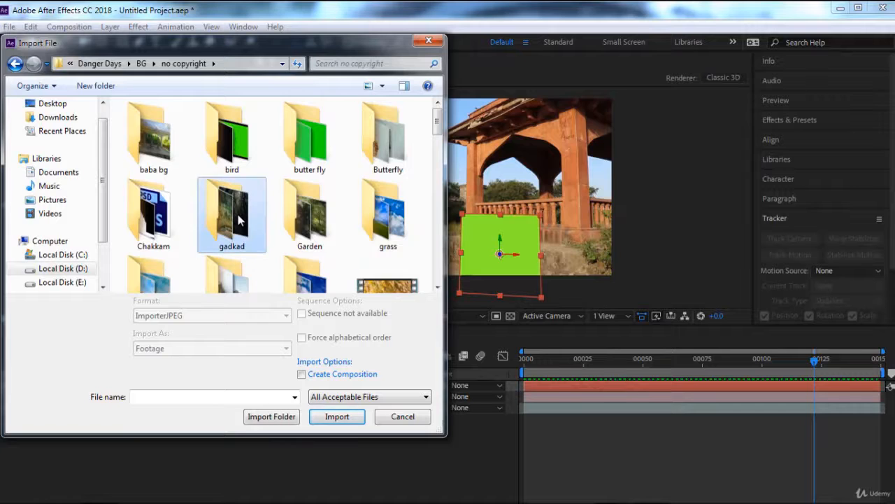
scroll(237, 220, down, 1)
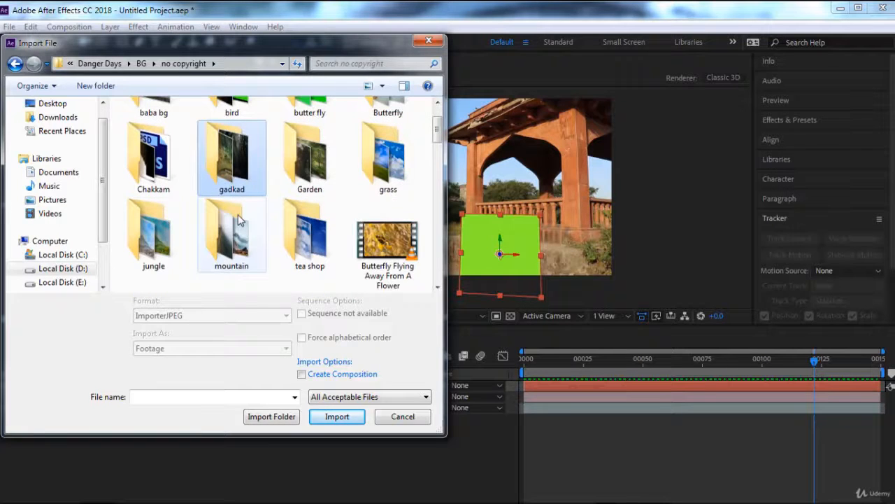
scroll(238, 221, down, 1)
scroll(238, 220, up, 2)
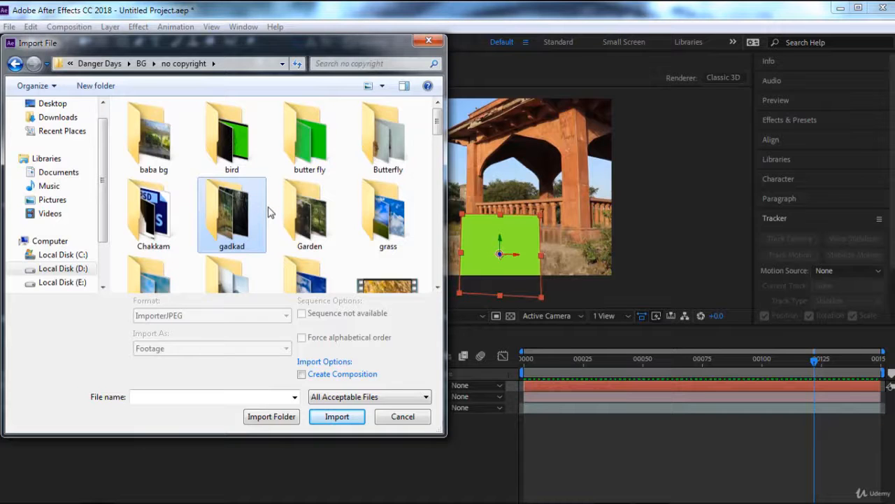
click(142, 65)
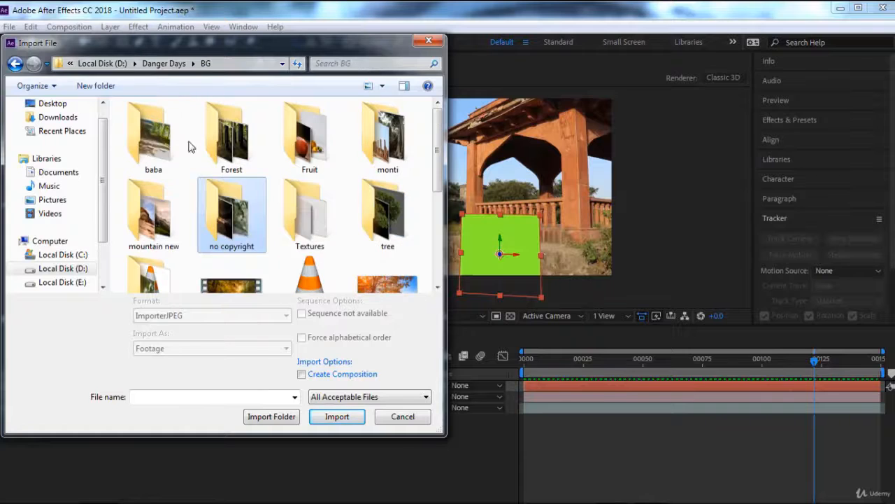
double_click(324, 215)
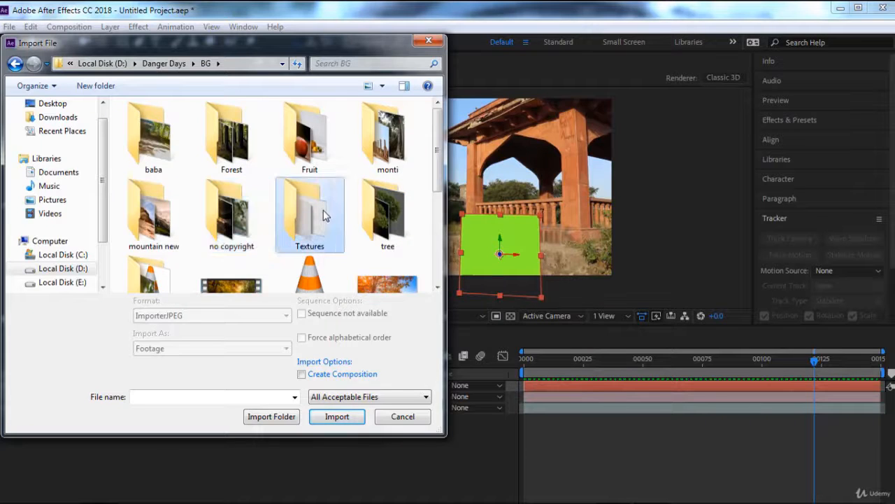
click(155, 166)
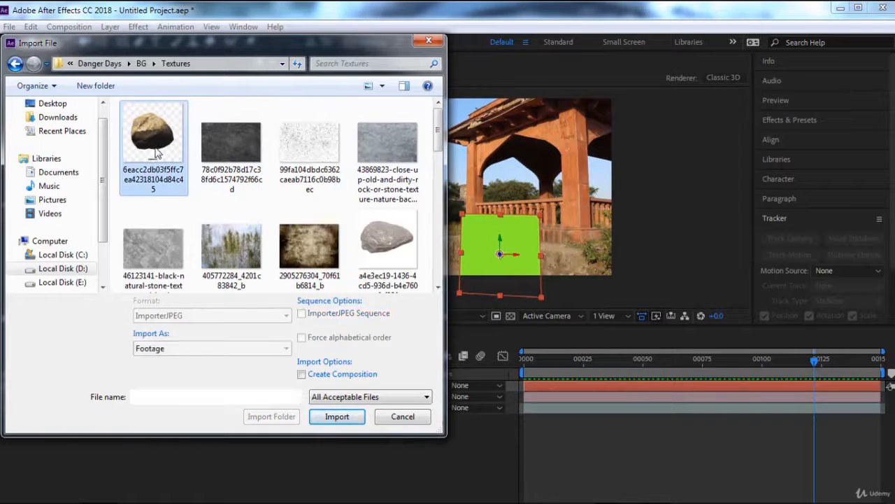
click(337, 416)
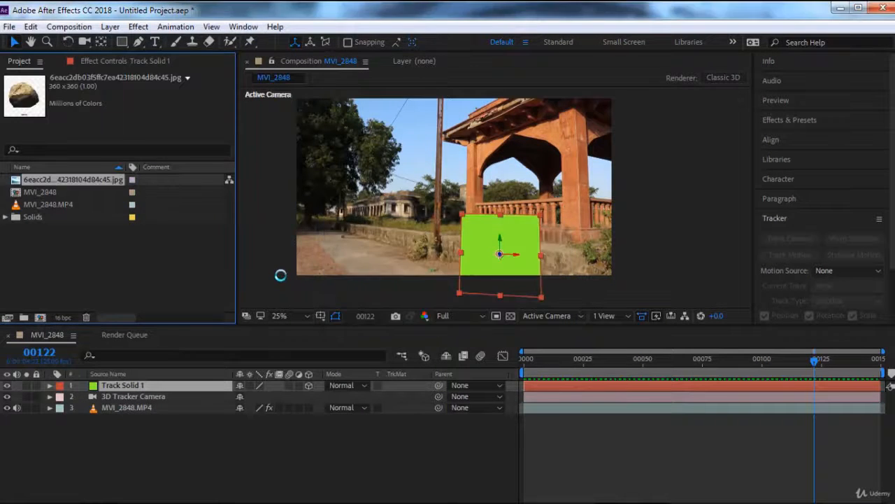
Step: Add the rock image to the MVI_2848 composition as the top layer, above Track Solid 1, and inspect it up close
drag(47, 180, 77, 384)
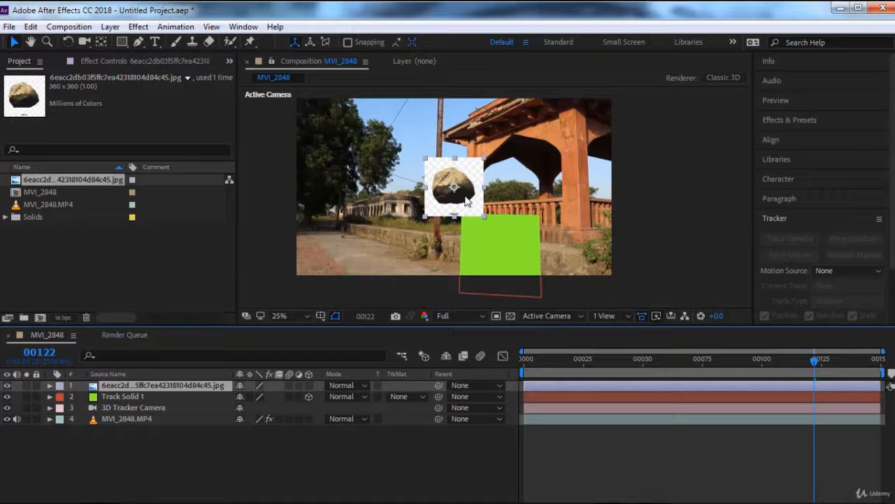
scroll(462, 166, up, 4)
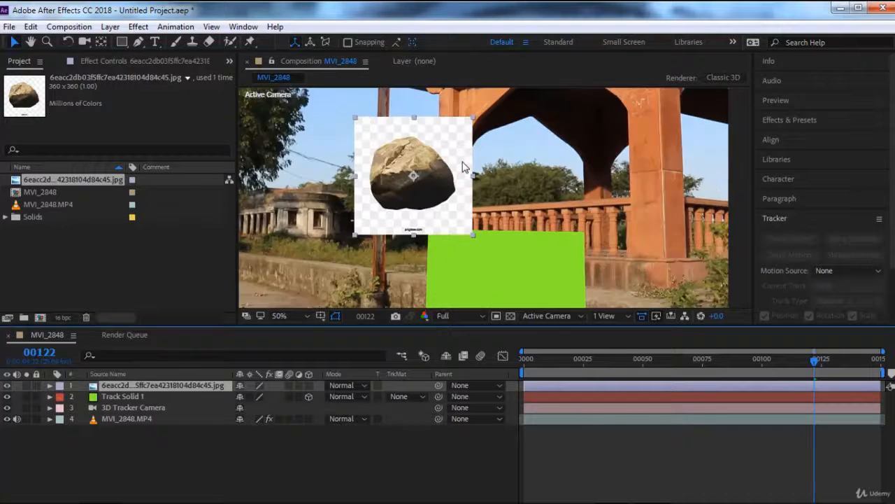
drag(439, 210, 557, 236)
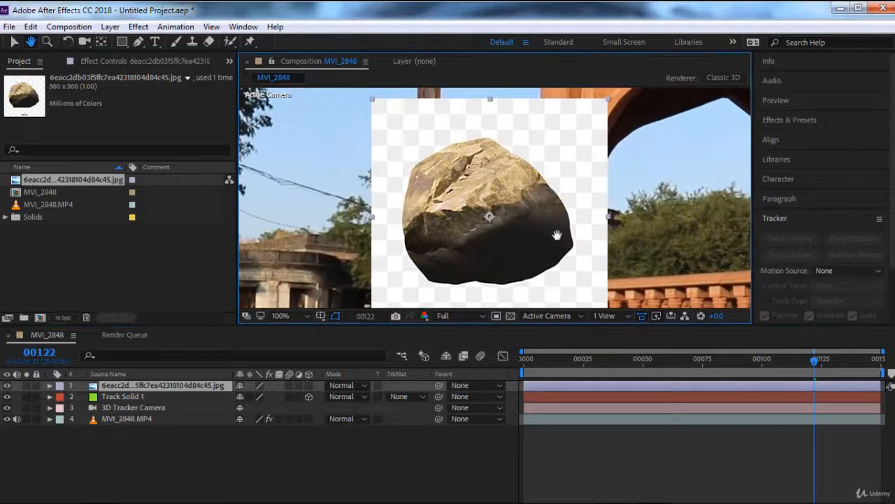
scroll(556, 236, down, 1)
scroll(557, 236, up, 1)
scroll(557, 237, down, 1)
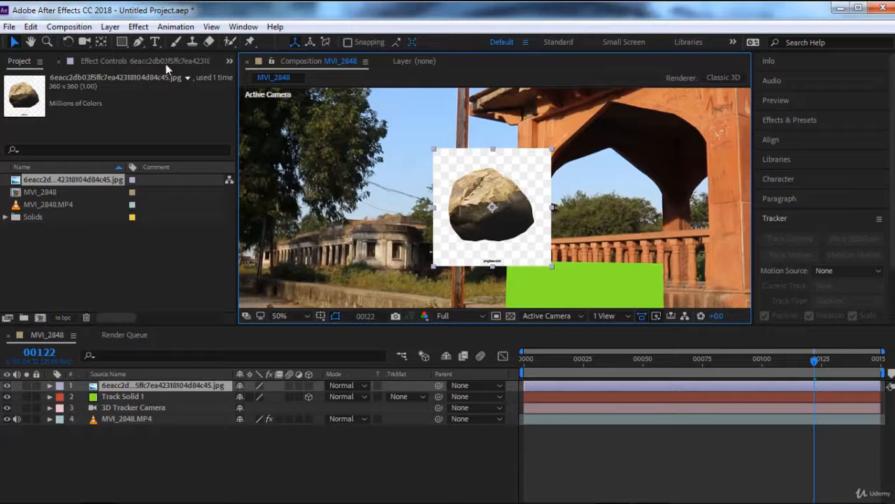
Step: Start a Pen tool mask on the rock layer, tracing the rock's right and bottom edges from its upper right
click(139, 41)
scroll(493, 204, up, 2)
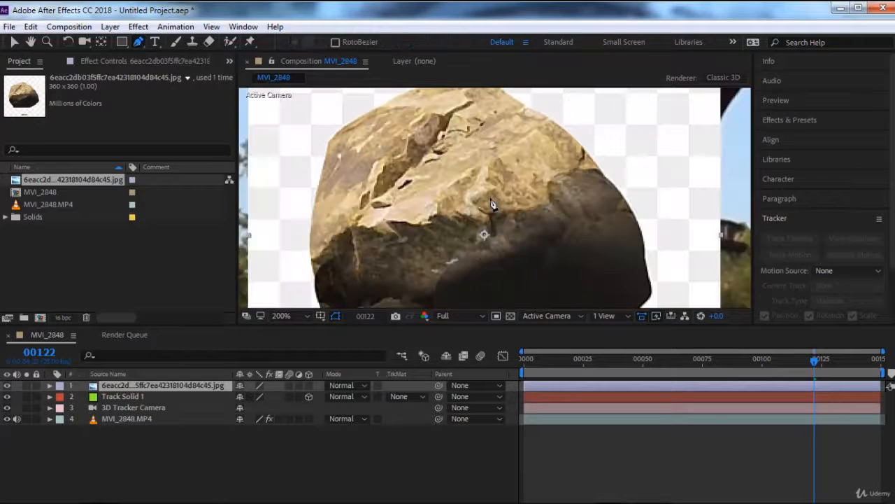
click(526, 107)
drag(566, 132, 575, 140)
click(597, 170)
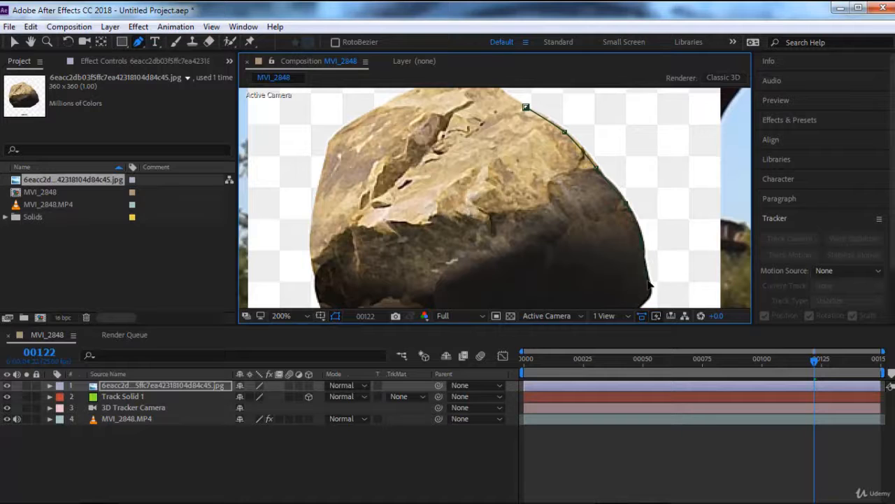
drag(650, 281, 354, 269)
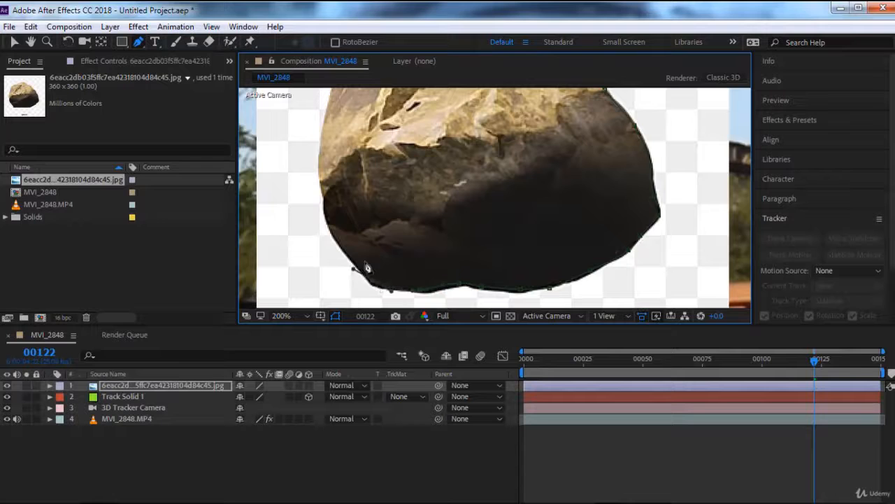
Step: Continue the mask along the rock's left side and top edge and close it at its starting point
click(326, 197)
scroll(320, 165, up, 5)
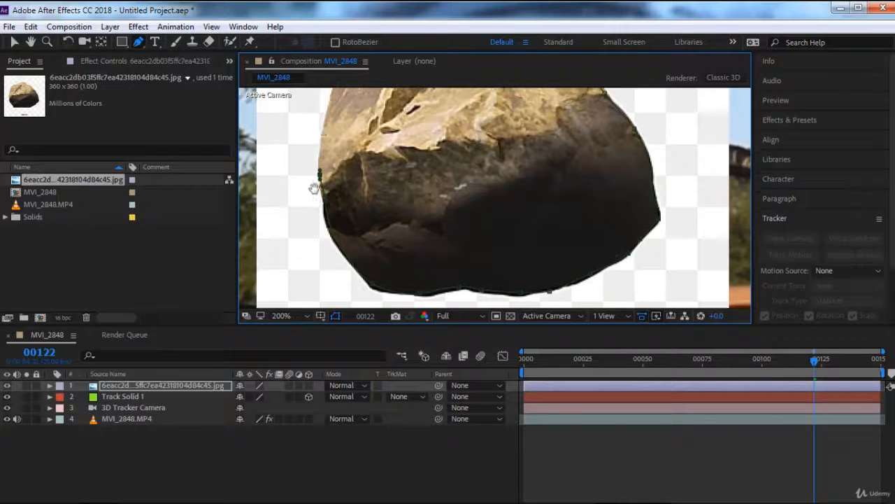
click(316, 208)
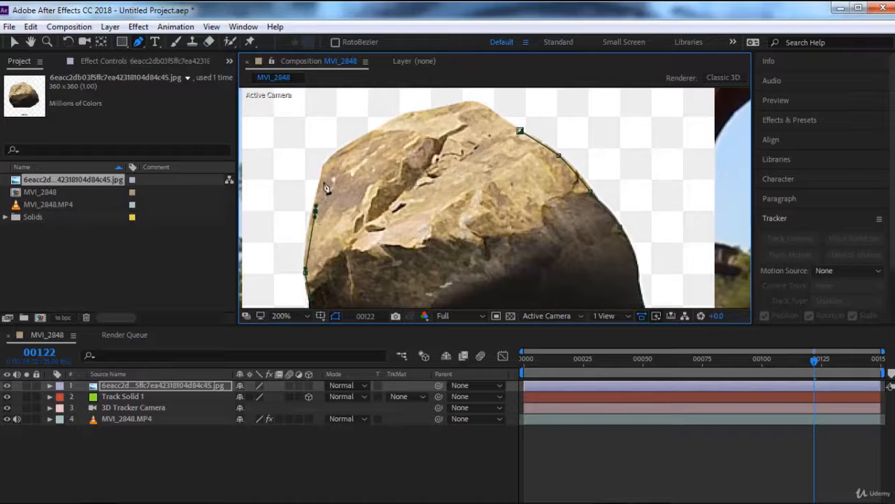
click(324, 176)
click(332, 156)
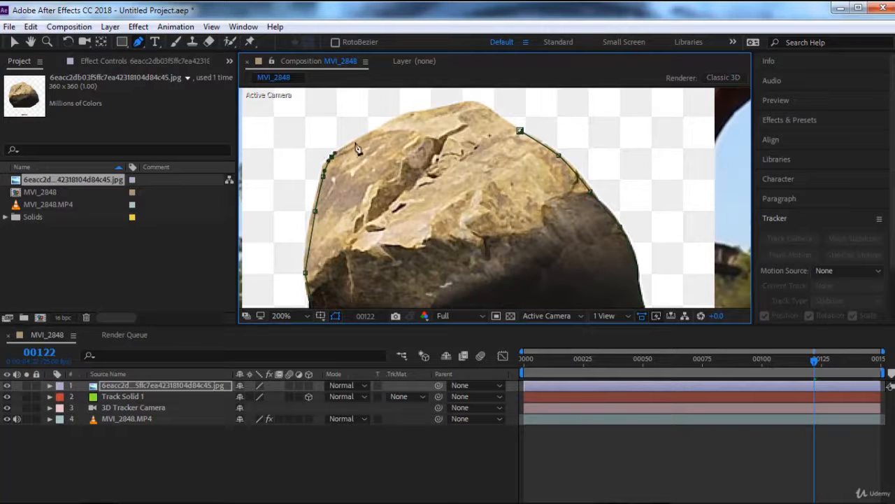
click(360, 137)
drag(389, 124, 492, 111)
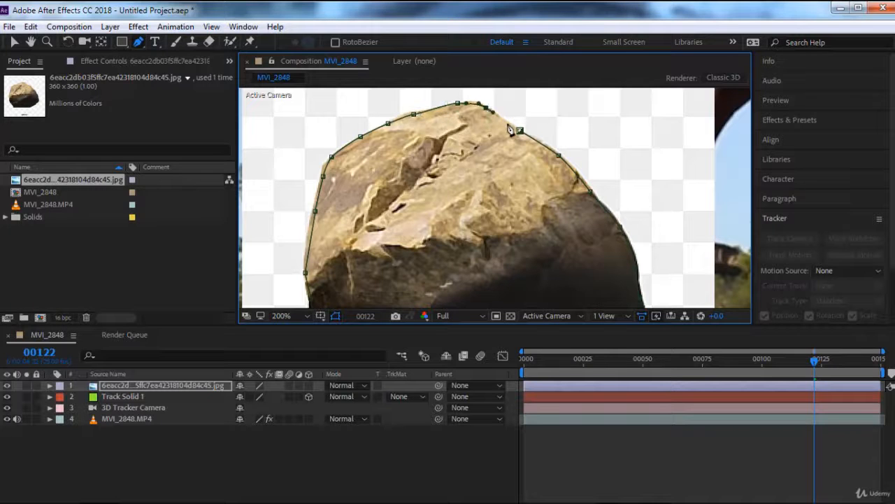
click(520, 130)
scroll(521, 136, down, 4)
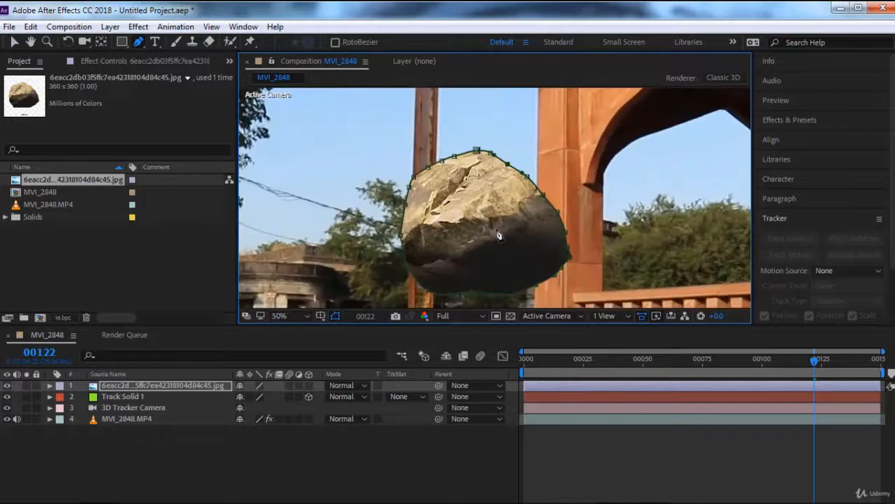
Step: Reselect the rock layer and scrub through the composition to compare it with the tracked solid, stopping at frame 149
click(14, 42)
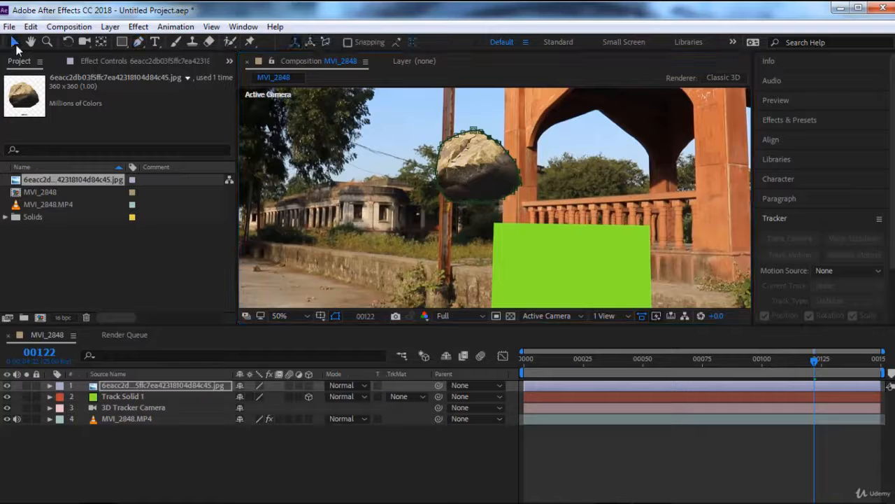
click(124, 387)
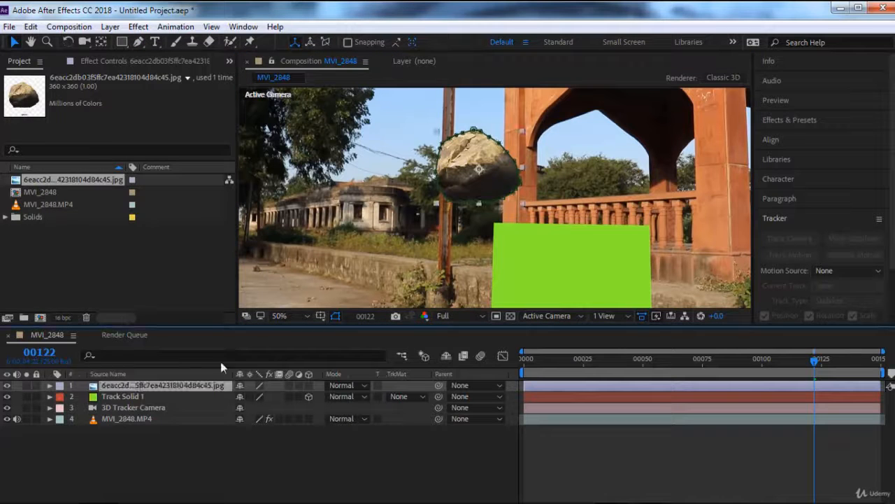
scroll(504, 238, down, 2)
drag(503, 249, 463, 228)
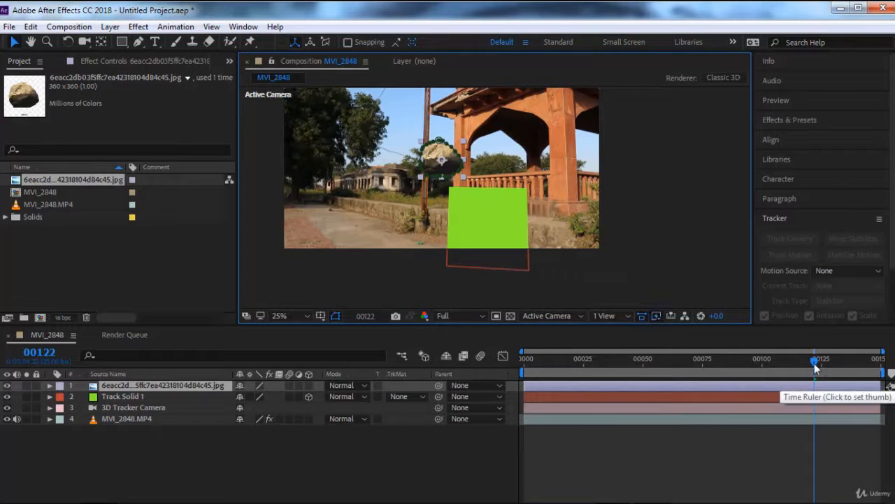
drag(815, 364, 731, 361)
drag(673, 357, 889, 390)
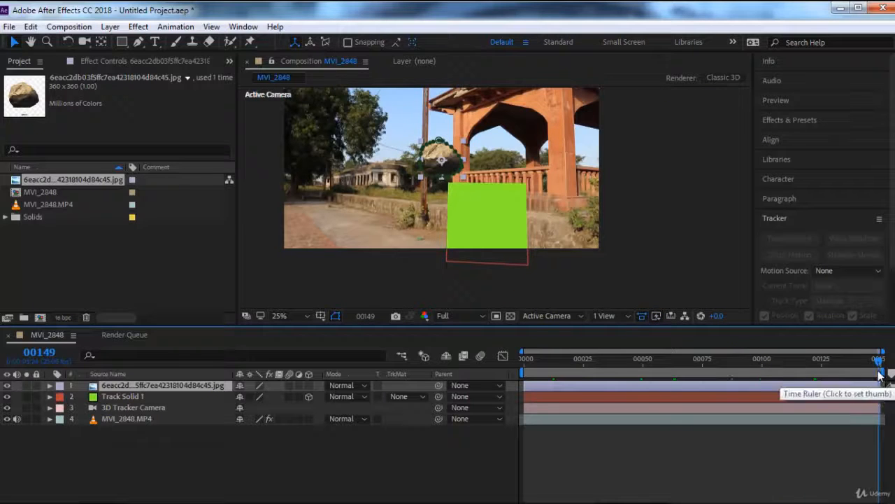
mouse_move(879, 365)
mouse_down()
mouse_move(689, 363)
mouse_move(880, 364)
mouse_up()
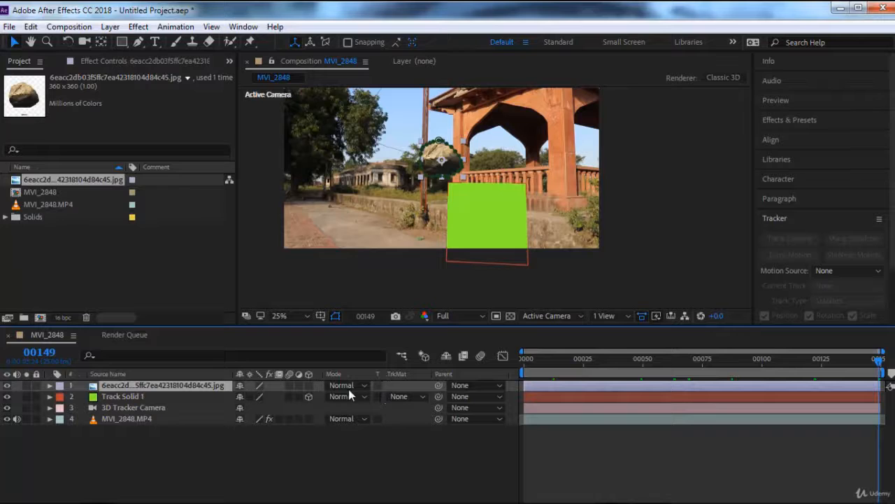
Step: Make the rock layer 3D and copy Track Solid 1's X position value of 1111.7 to it
click(309, 384)
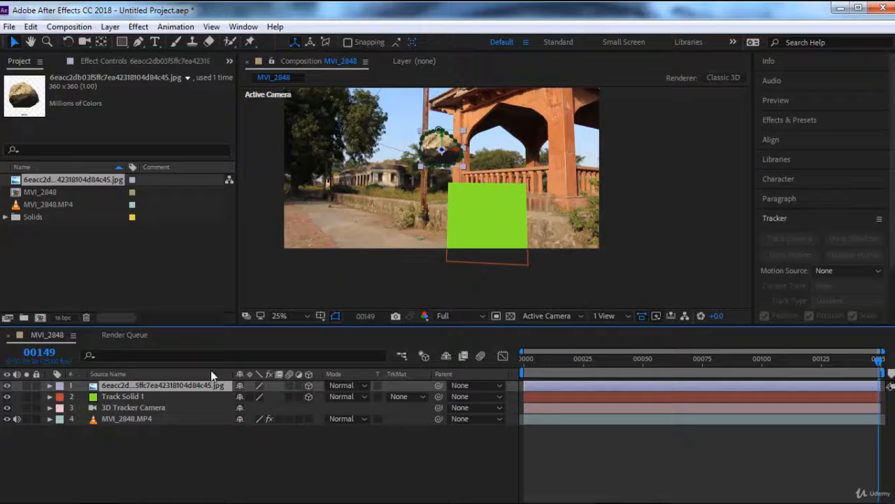
click(137, 396)
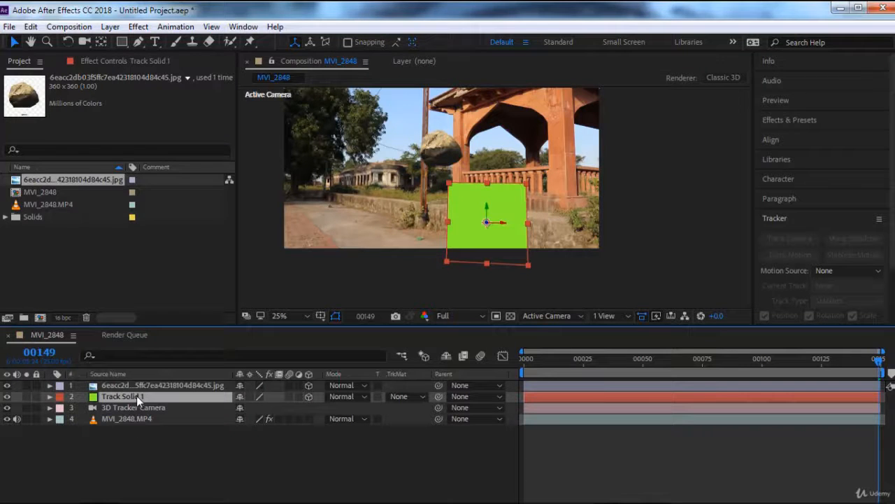
key(p)
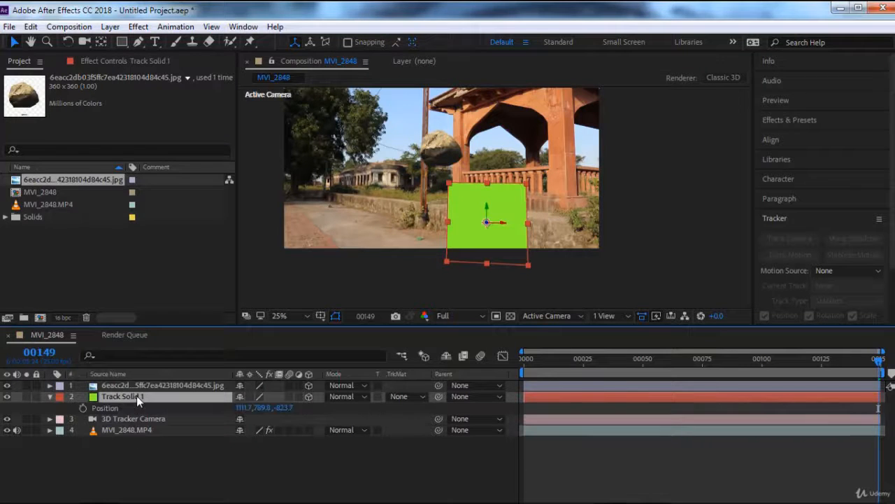
click(243, 407)
click(202, 384)
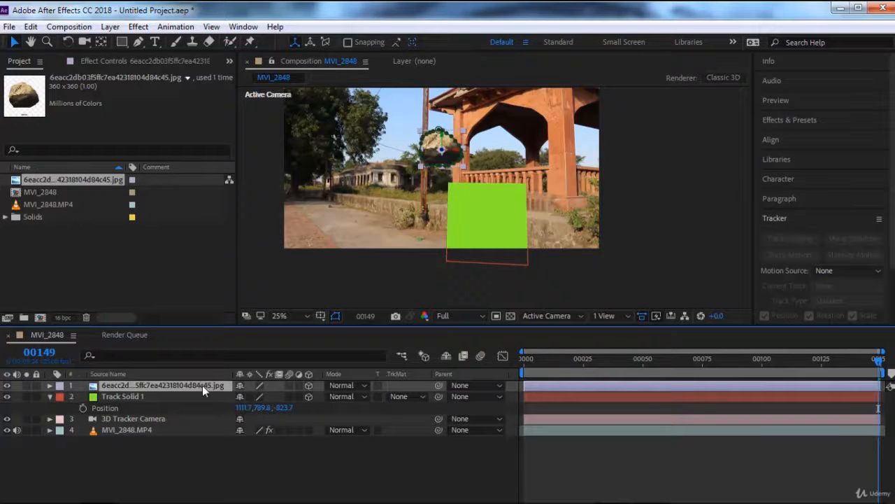
key(p)
click(246, 396)
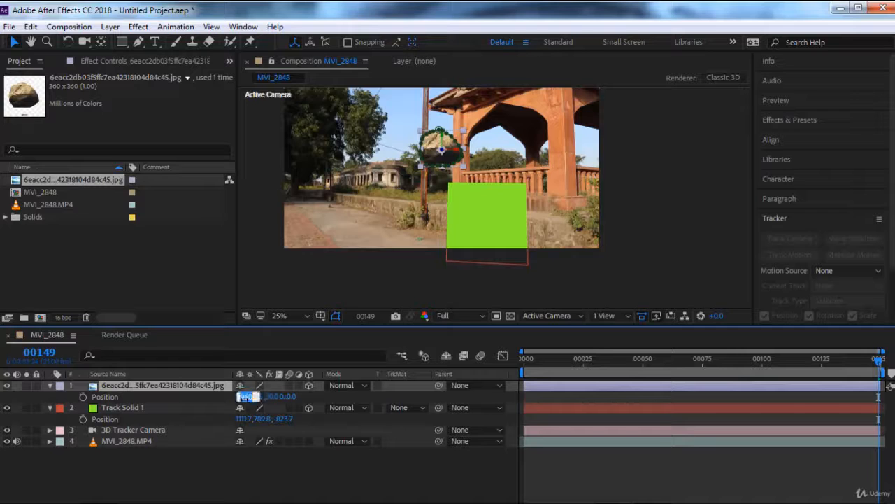
text(1111.7)
Step: Copy Track Solid 1's Y and Z position values, 789.8 and -823.7, to the rock layer and hide the solid
click(261, 418)
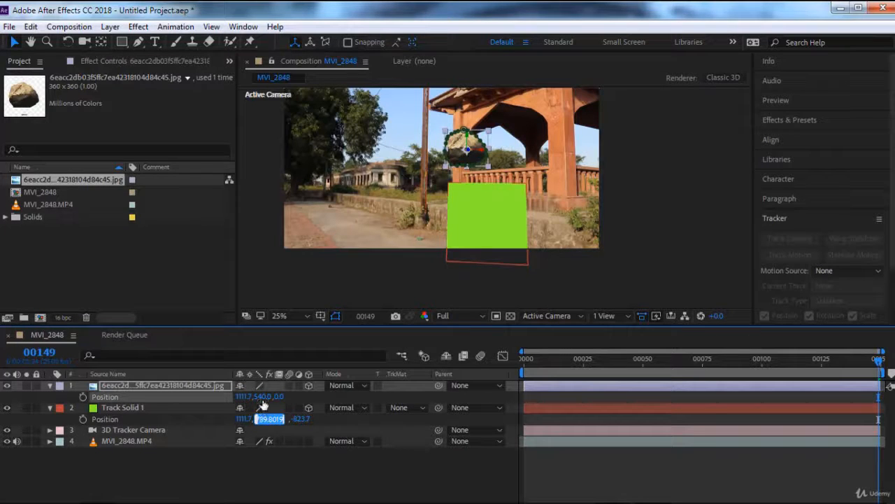
click(263, 396)
text(789.8)
click(289, 418)
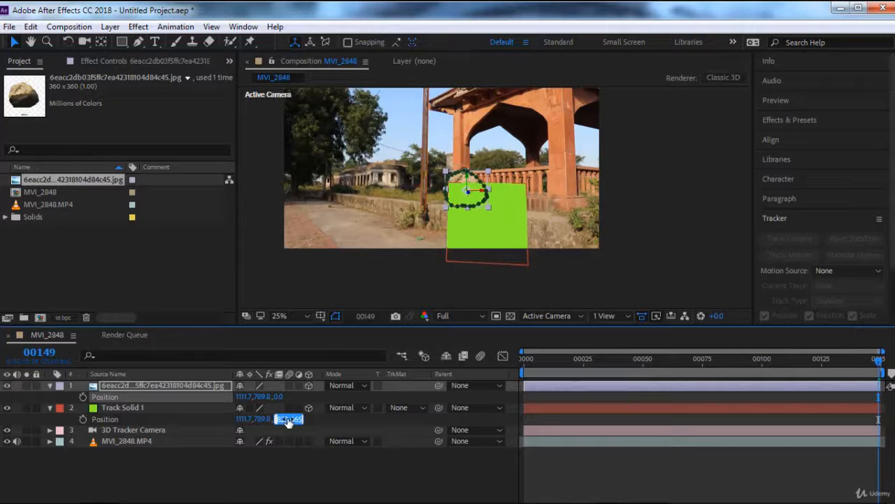
click(280, 397)
text(-823.7)
key(Return)
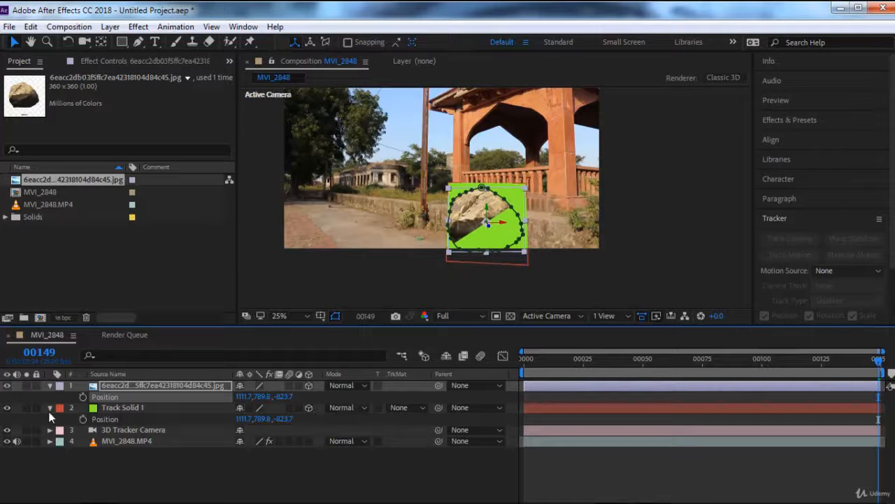
click(8, 408)
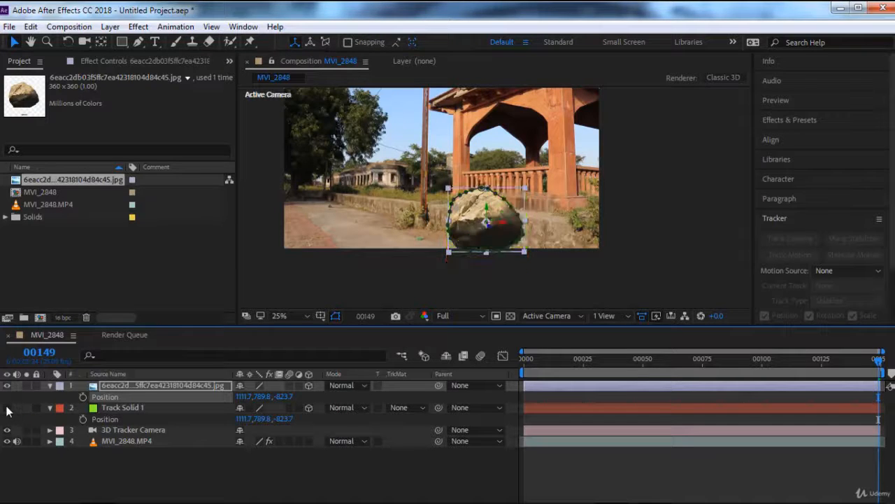
click(196, 478)
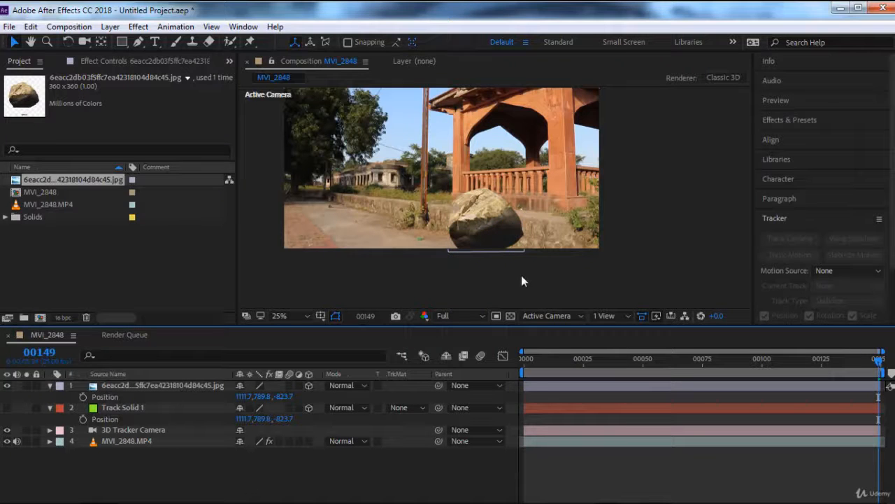
Step: Scrub through the composition to check the rock's placement, return to frame 0 and view the frame full screen
click(545, 360)
click(646, 360)
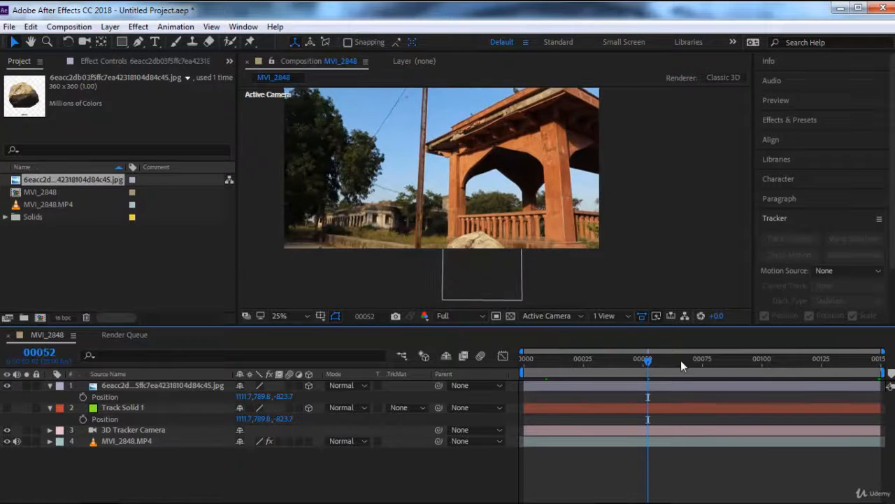
click(726, 361)
drag(761, 363, 503, 356)
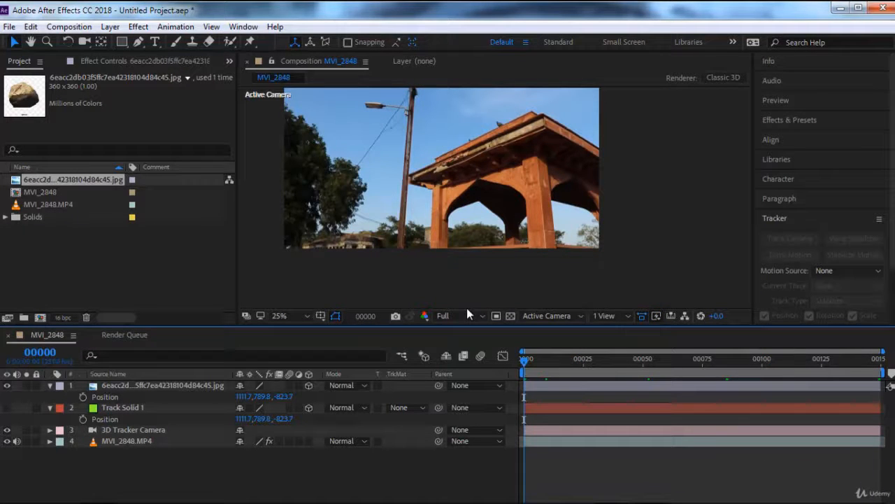
key(ctrl+alt+shift+n)
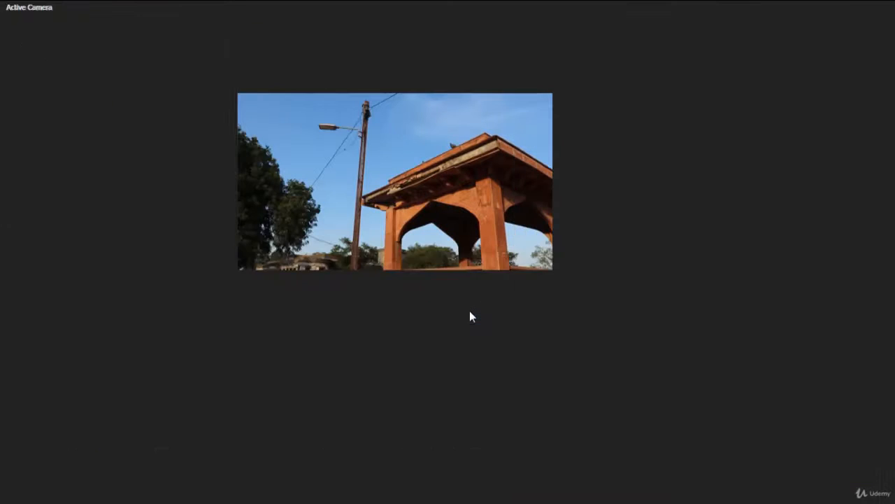
scroll(470, 312, up, 2)
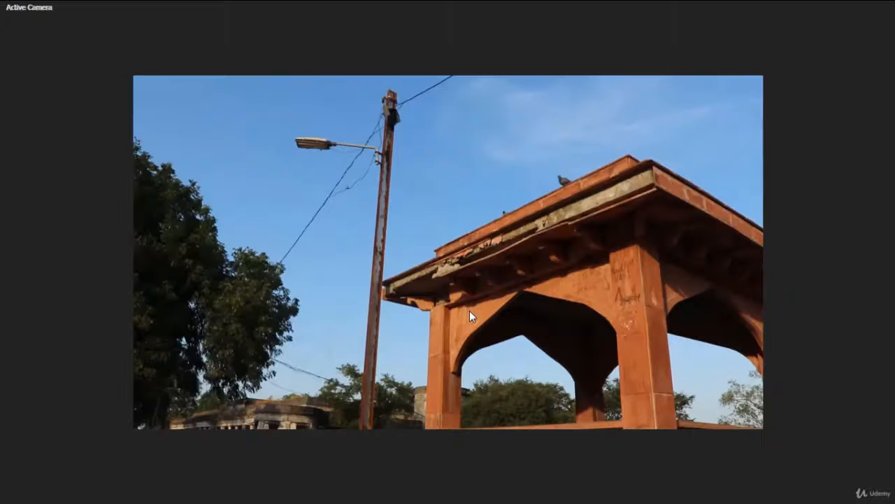
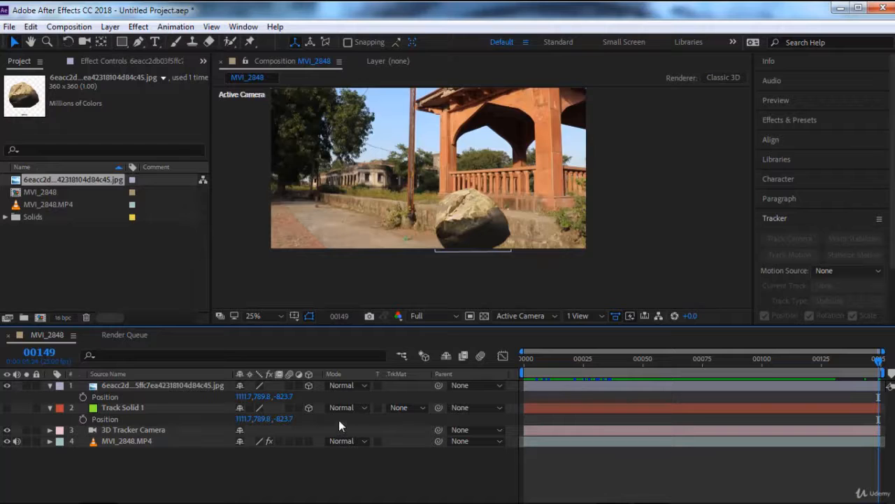
Step: Search the effects for "shad" and apply Drop Shadow to the rock layer
click(159, 385)
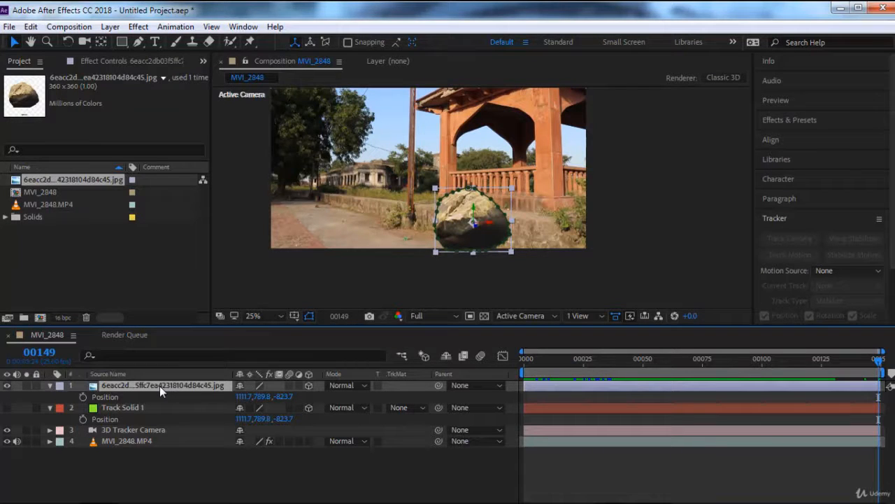
scroll(817, 234, down, 2)
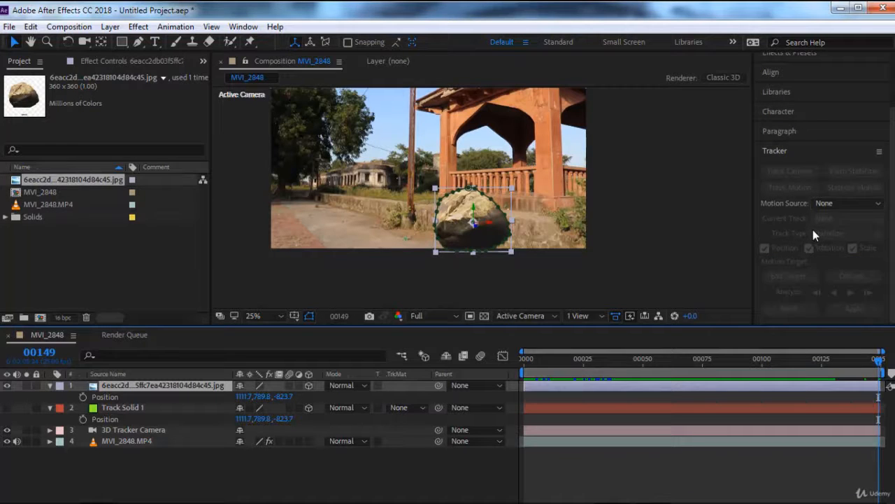
scroll(813, 229, up, 2)
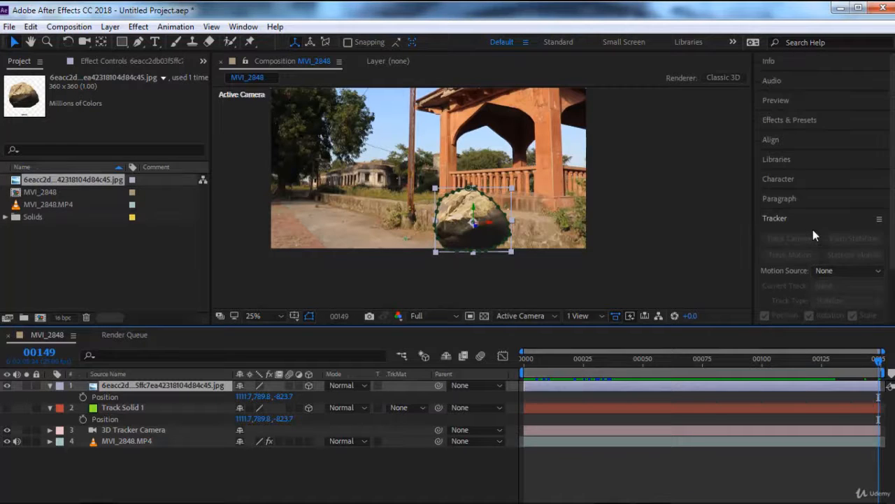
click(243, 27)
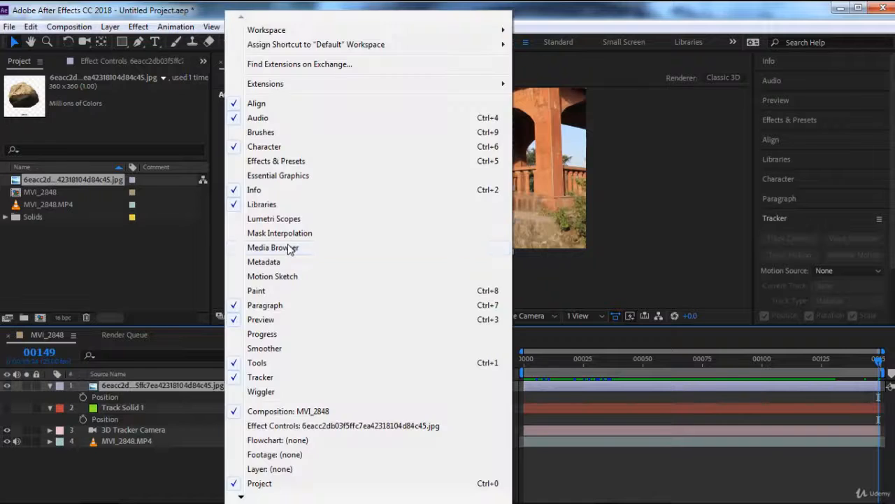
click(280, 161)
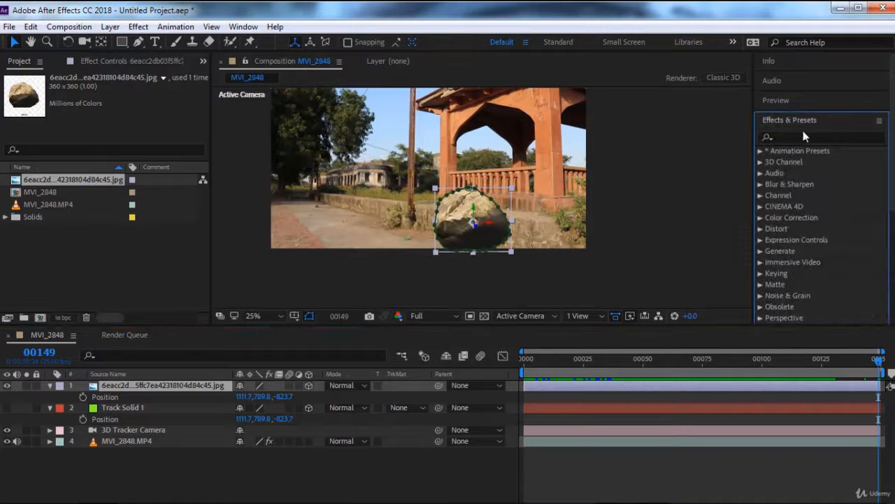
click(801, 137)
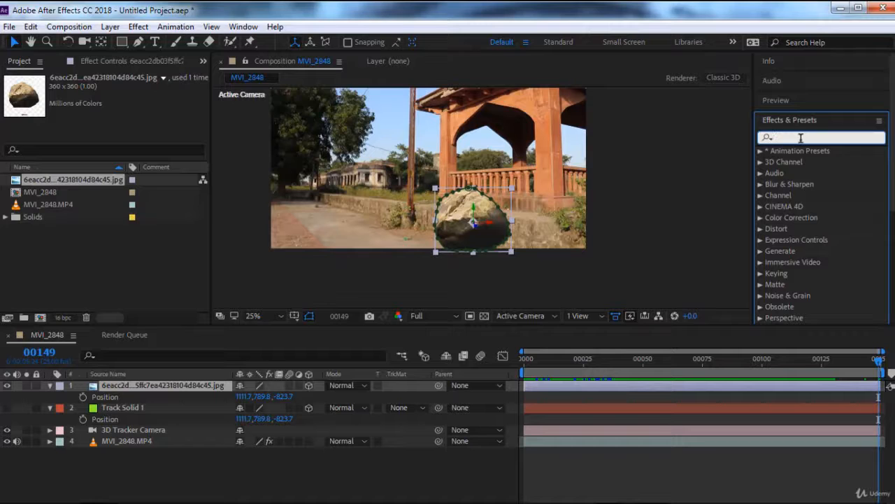
text(shad)
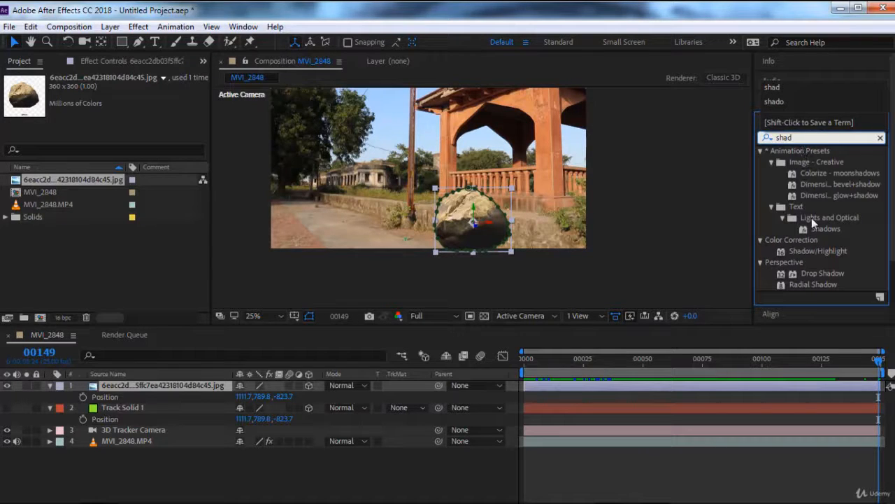
double_click(822, 272)
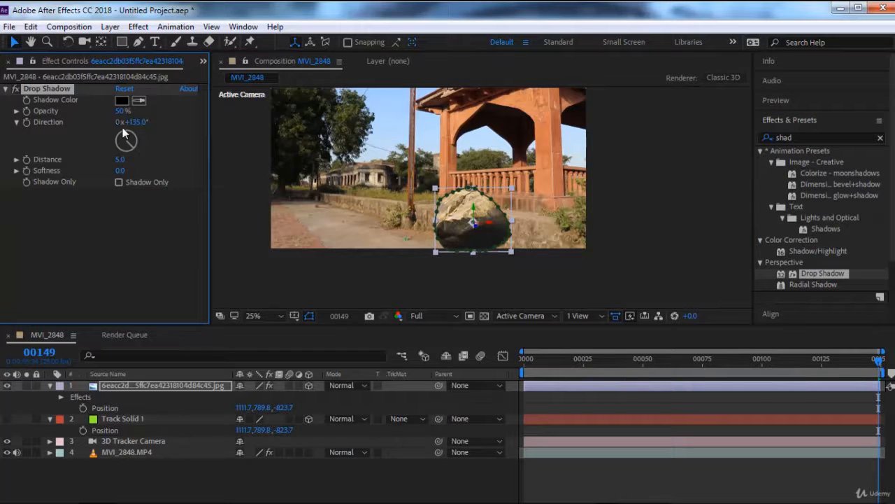
Step: Adjust the rock's drop shadow direction to 97° and set its distance to 30
mouse_move(138, 122)
mouse_down()
mouse_move(200, 136)
mouse_move(142, 125)
mouse_up()
drag(121, 159, 166, 161)
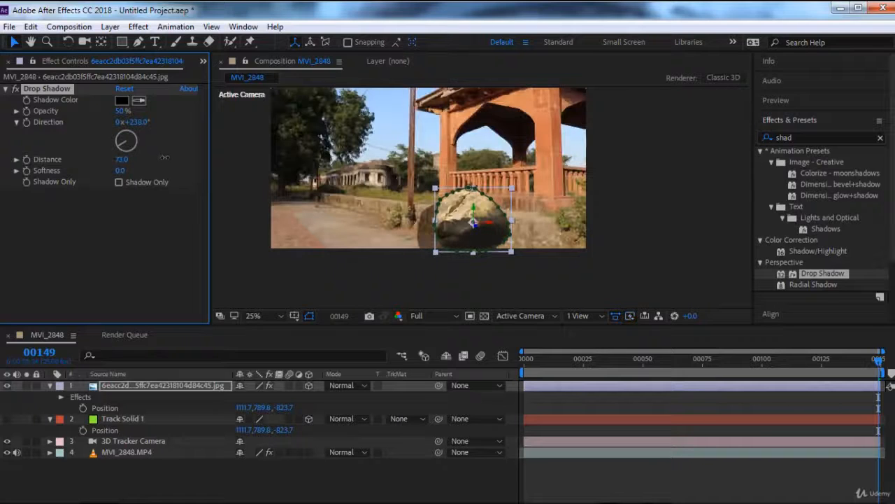
drag(142, 123, 63, 137)
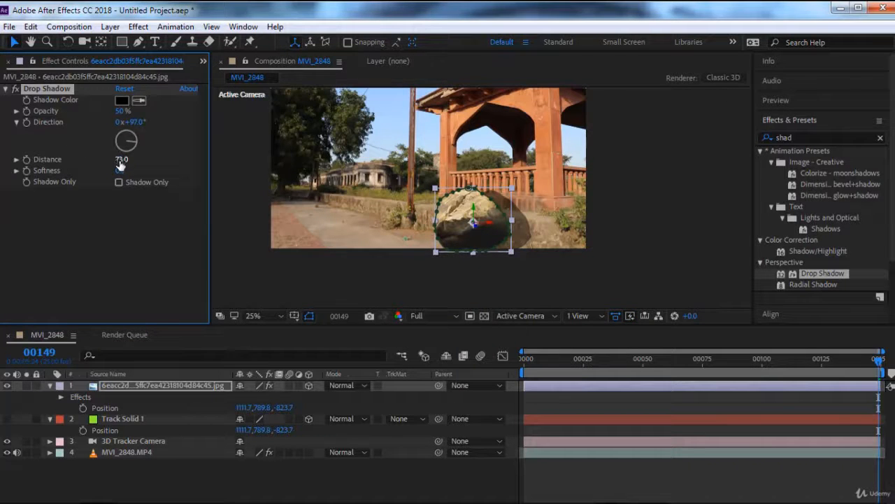
drag(121, 160, 105, 161)
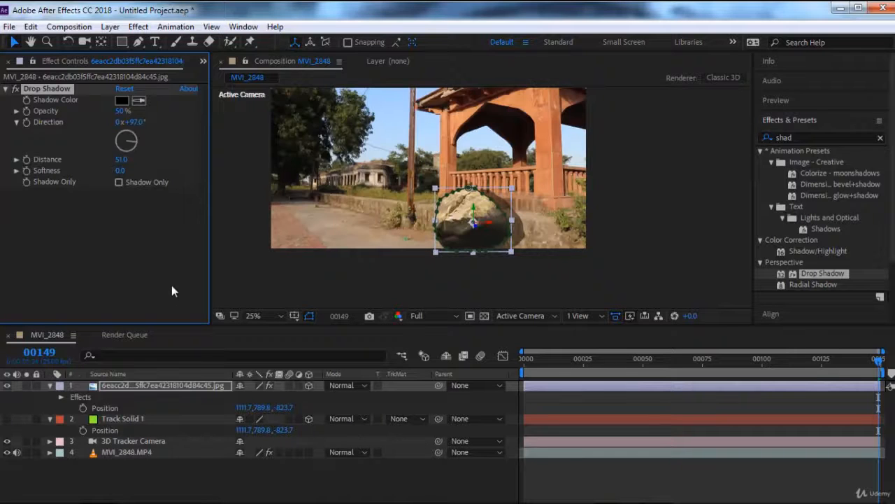
click(123, 161)
text(30)
key(Return)
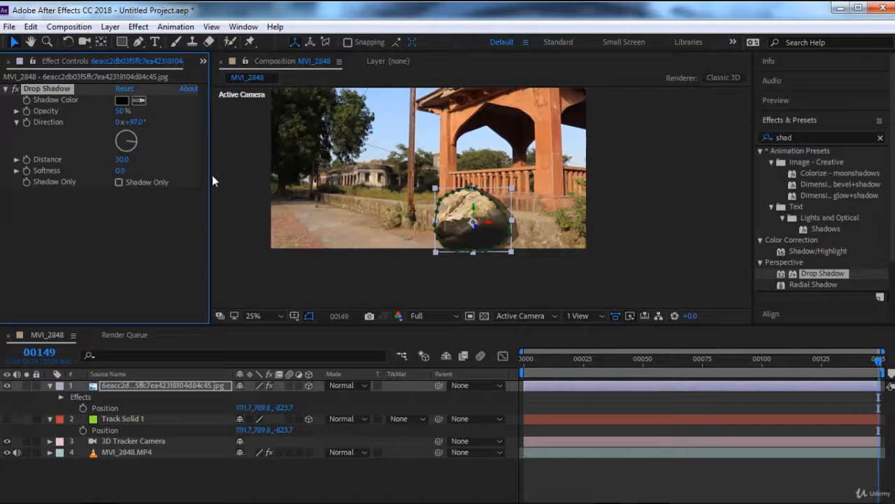
Step: Try shadow directions of 40° and 60° on the rock, and settle on 88°
click(135, 122)
text(40)
key(Return)
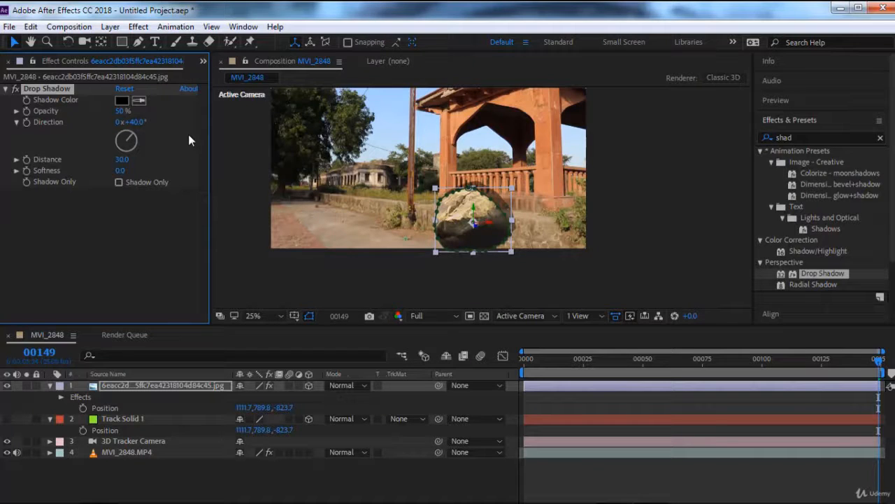
click(140, 122)
text(60)
key(Return)
drag(140, 122, 162, 126)
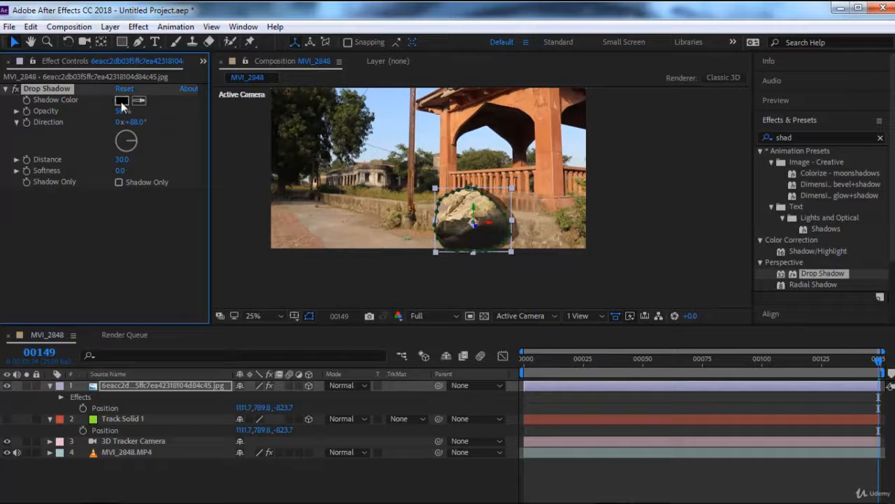
Step: Set the drop shadow's opacity to 30% and deselect the rock layer to check the shadow in the frame
click(122, 112)
text(30)
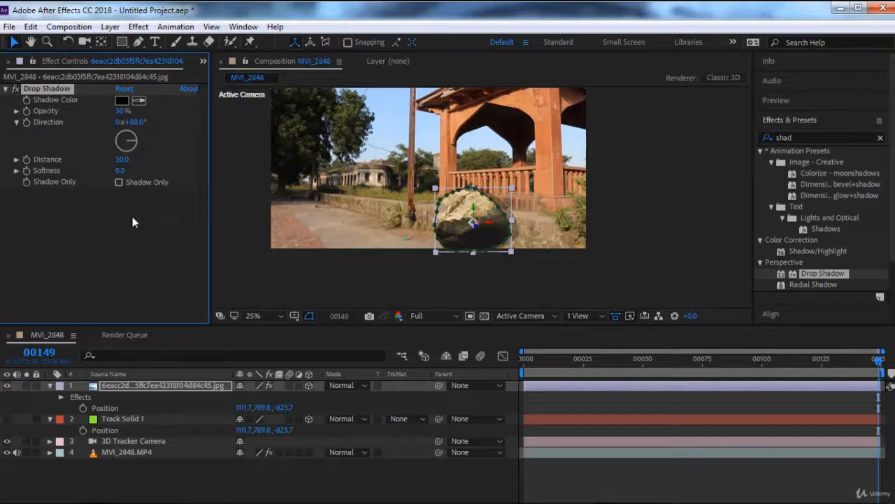
click(132, 216)
click(396, 281)
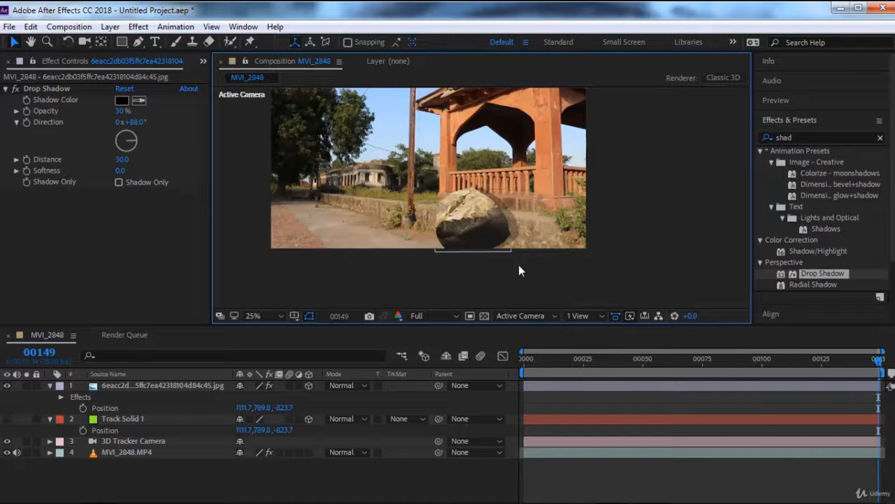
key(space)
drag(548, 193, 568, 241)
Step: Show the 3D Camera Tracker points of MVI_2848.MP4 and create a text layer from the track points beside the path
click(146, 455)
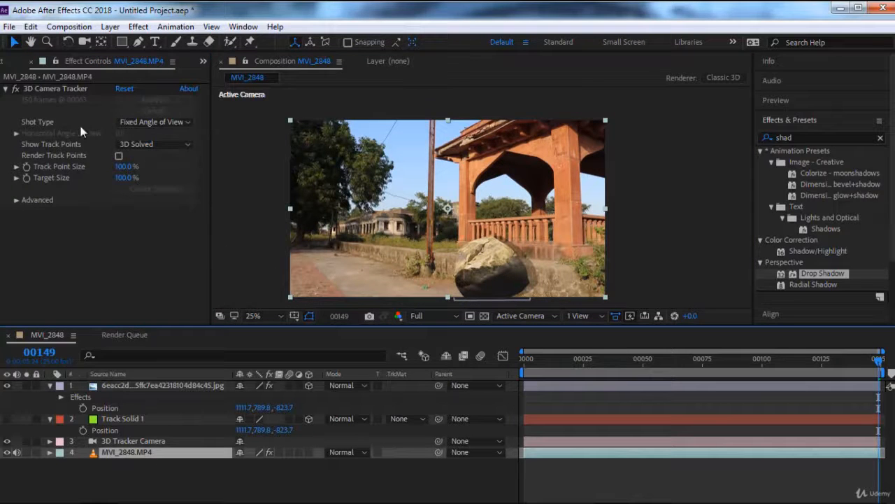
click(76, 88)
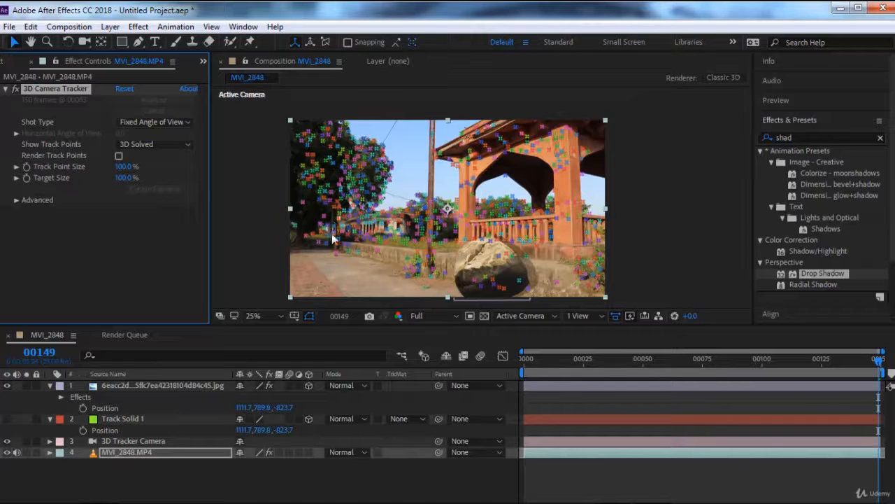
right_click(384, 258)
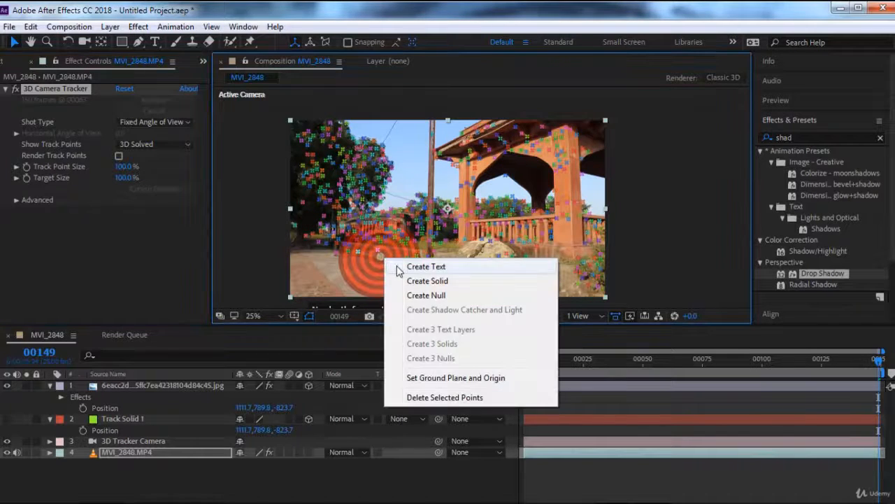
click(398, 268)
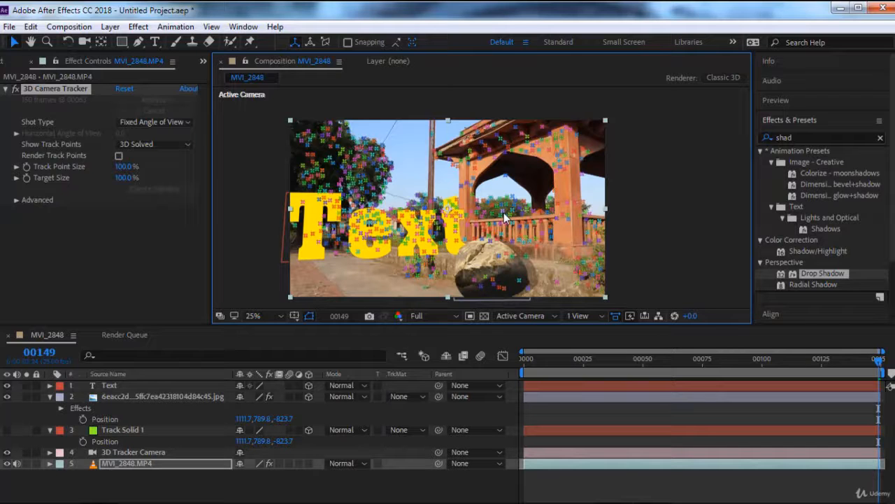
Step: Replace the tracked text layer's wording with "WelCome" and return to the Selection tool
click(128, 387)
double_click(129, 386)
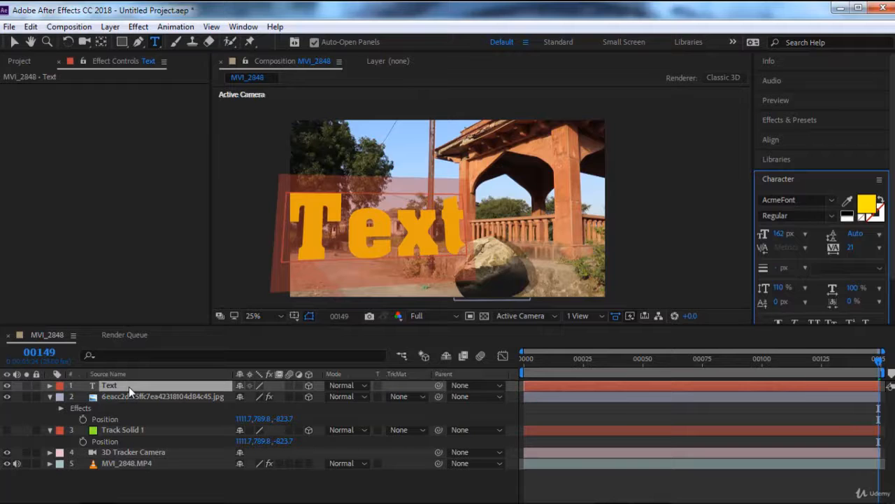
text(Welc)
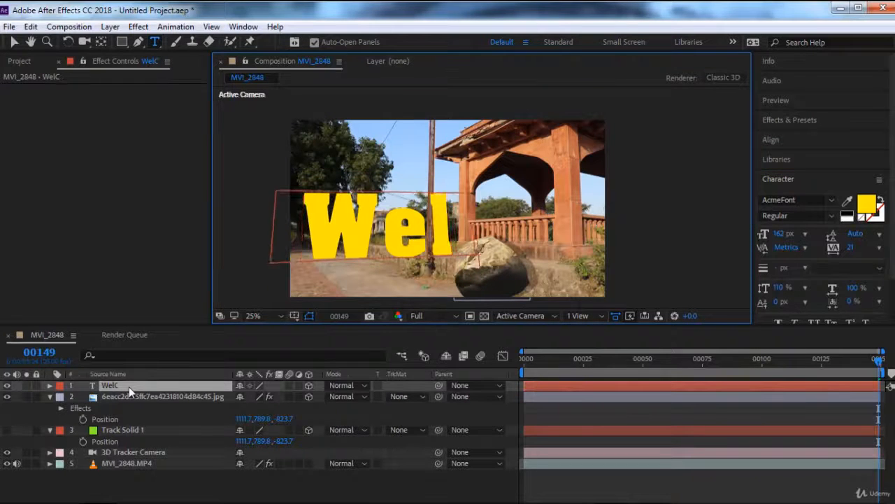
text(ome)
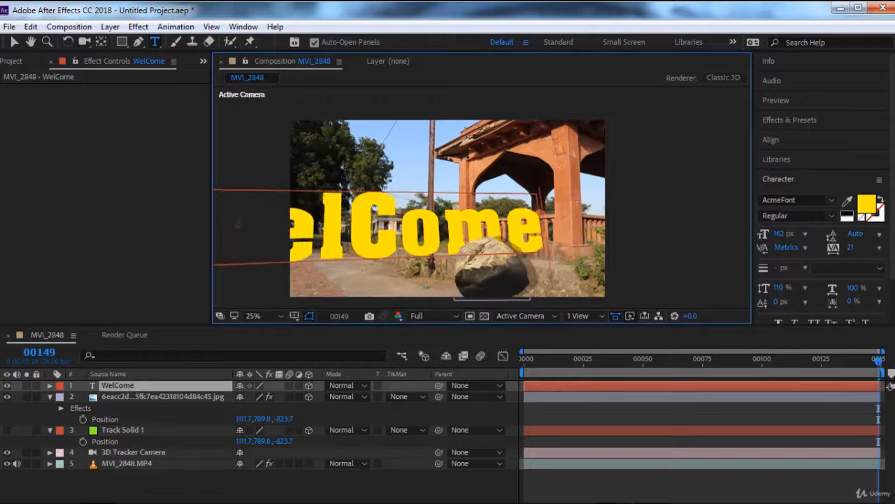
click(14, 42)
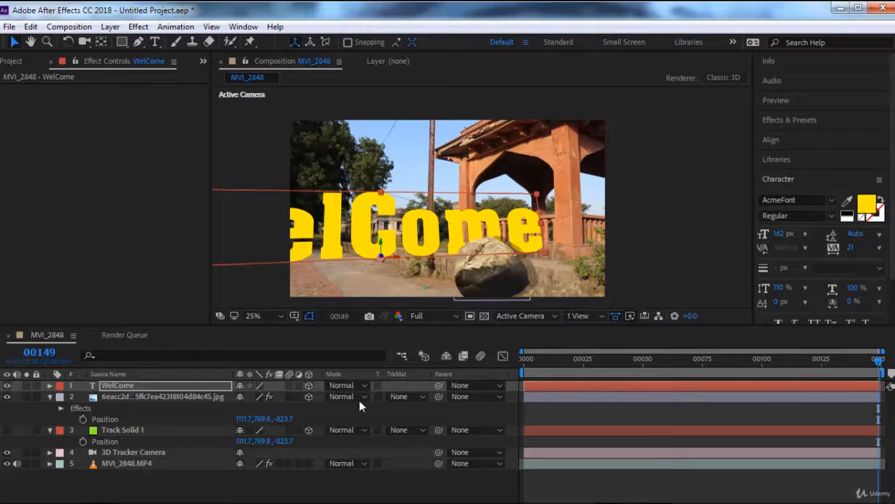
Step: Rotate the WelCome text layer to a Y rotation of 47°
click(146, 385)
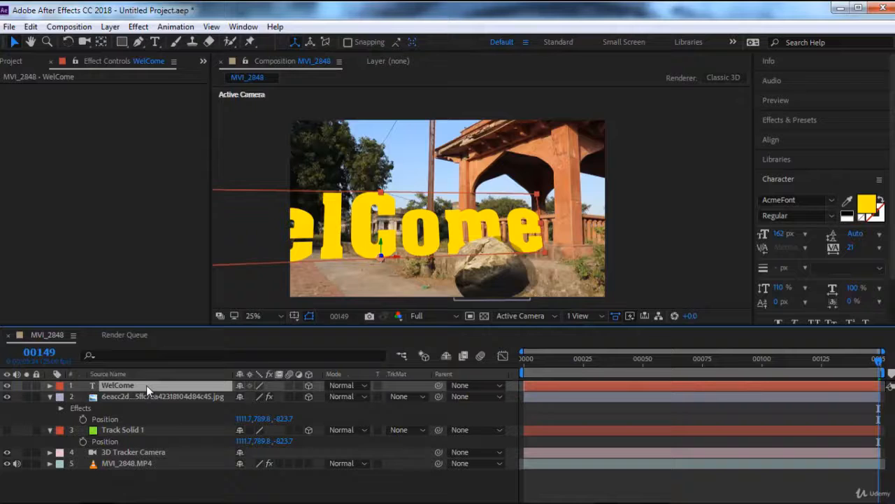
key(r)
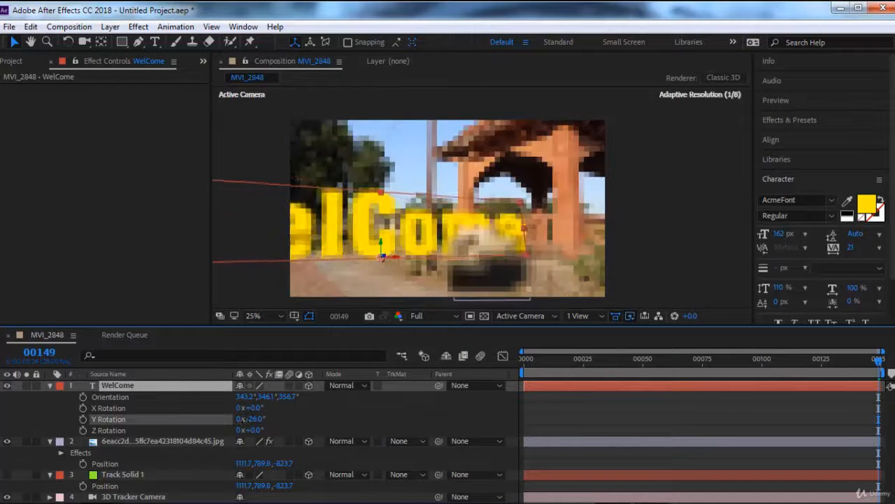
drag(254, 419, 289, 419)
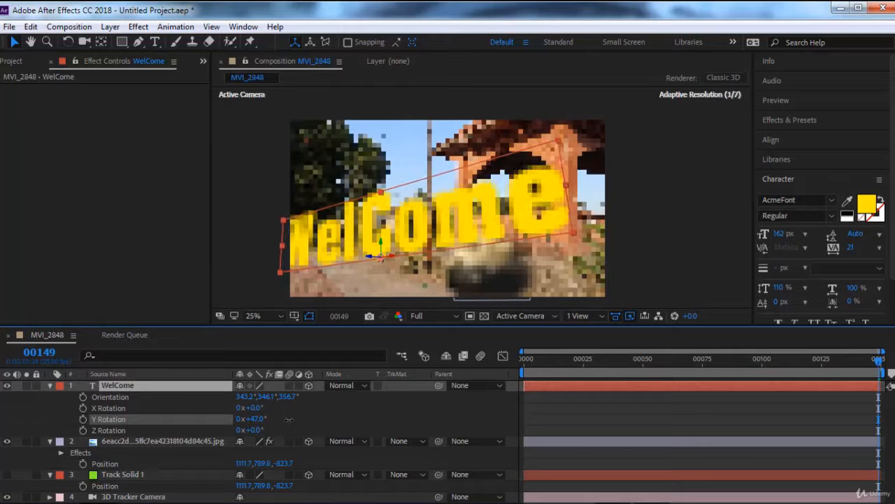
Step: Scale the WelCome text layer down to 25.7% and inspect it up close against the low wall
key(s)
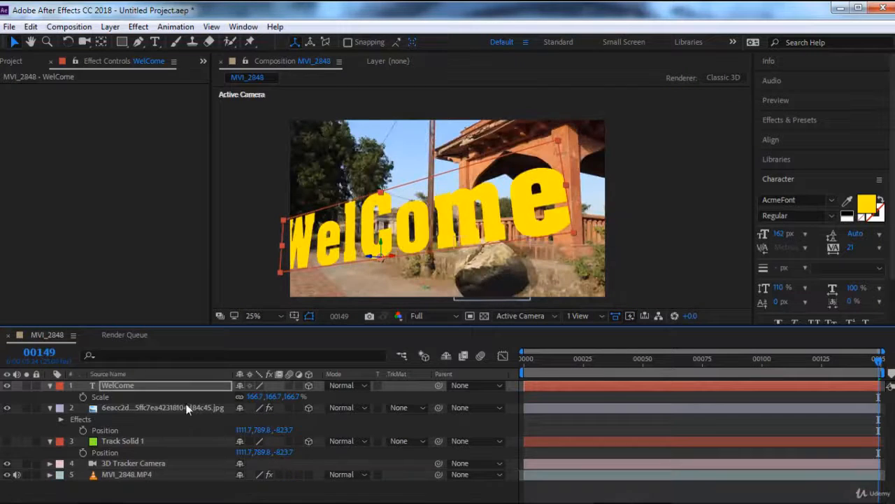
drag(291, 403, 224, 414)
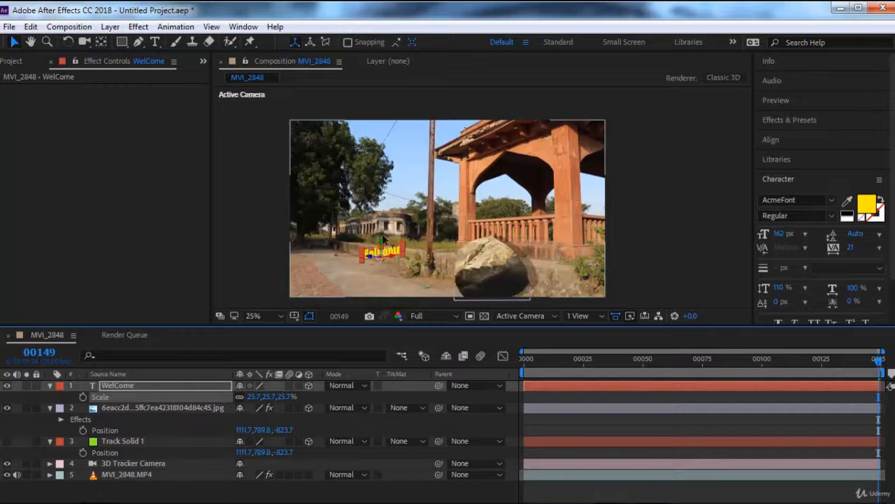
scroll(378, 254, up, 2)
scroll(378, 254, down, 1)
drag(395, 240, 487, 163)
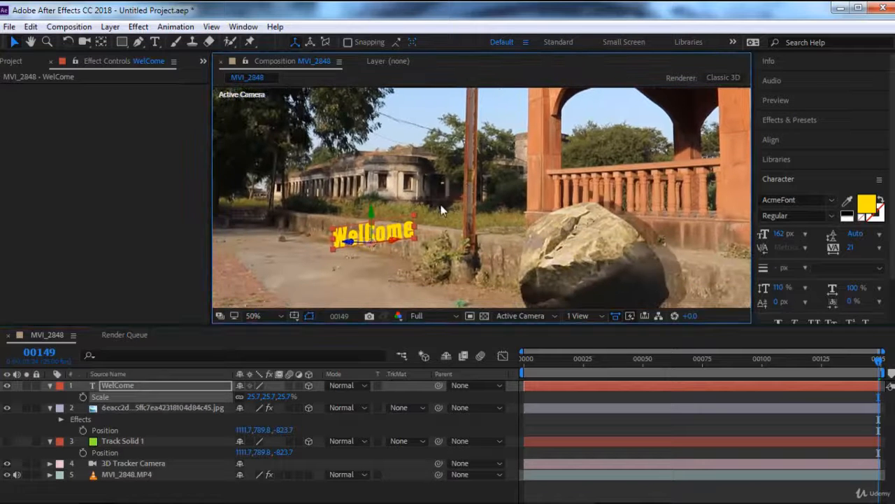
scroll(440, 205, up, 2)
drag(429, 232, 504, 226)
key(v)
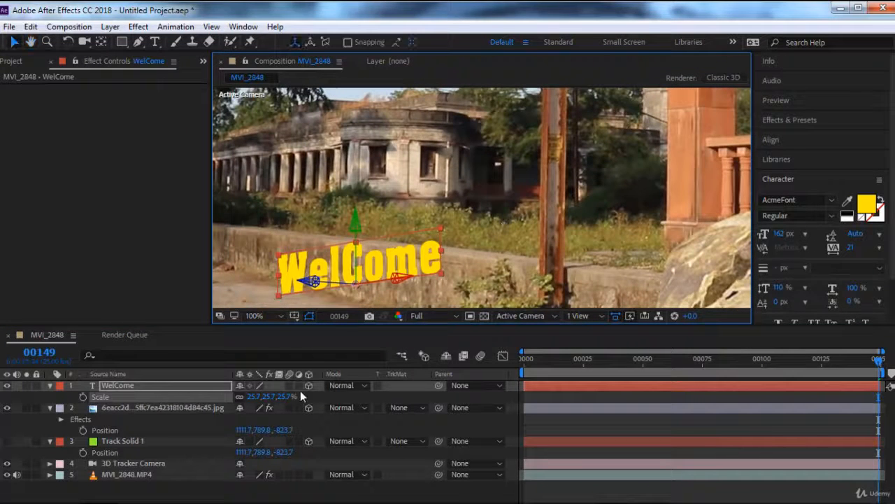
Step: Tilt the WelCome text layer to an X rotation of 11° so it lines up with the low wall
click(155, 386)
key(r)
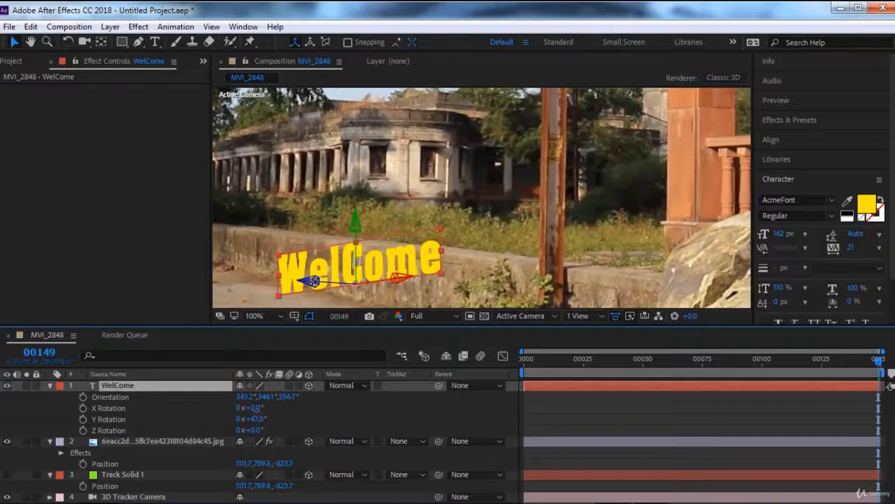
drag(252, 407, 269, 415)
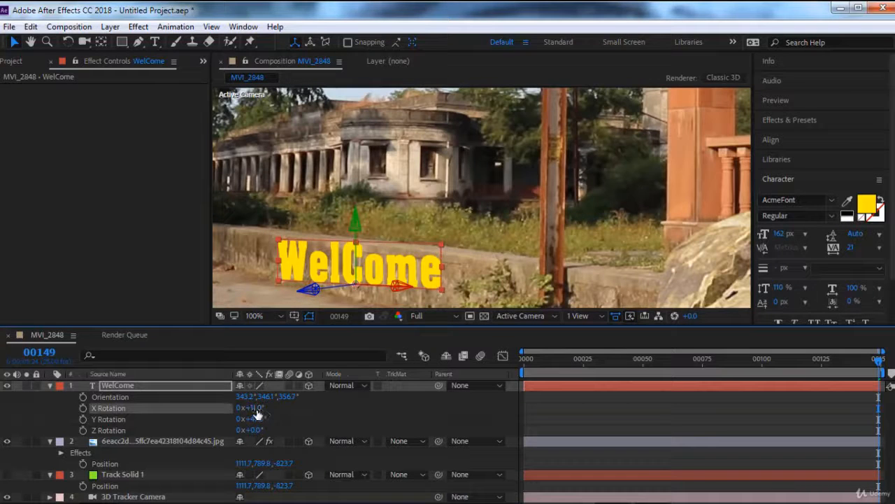
mouse_move(256, 408)
mouse_down()
mouse_move(263, 410)
mouse_move(252, 408)
mouse_up()
scroll(505, 179, down, 2)
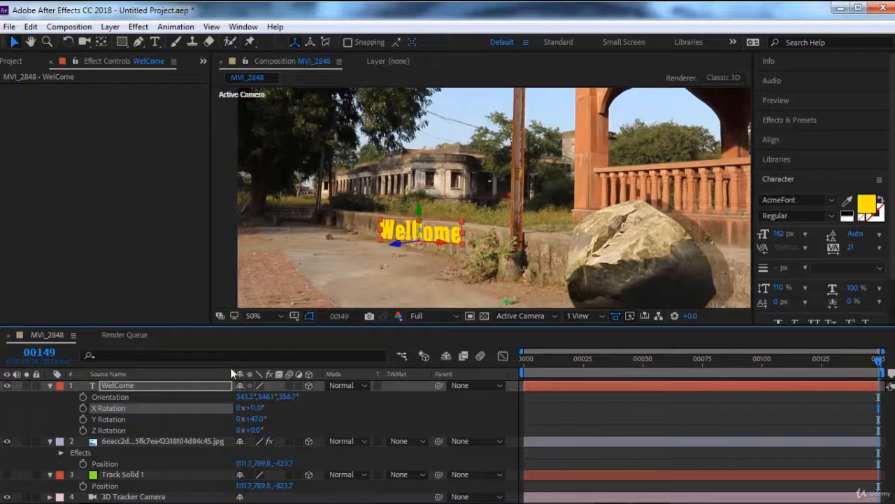
Step: Scale the WelCome text layer down to 18.7% and play back the composition
key(s)
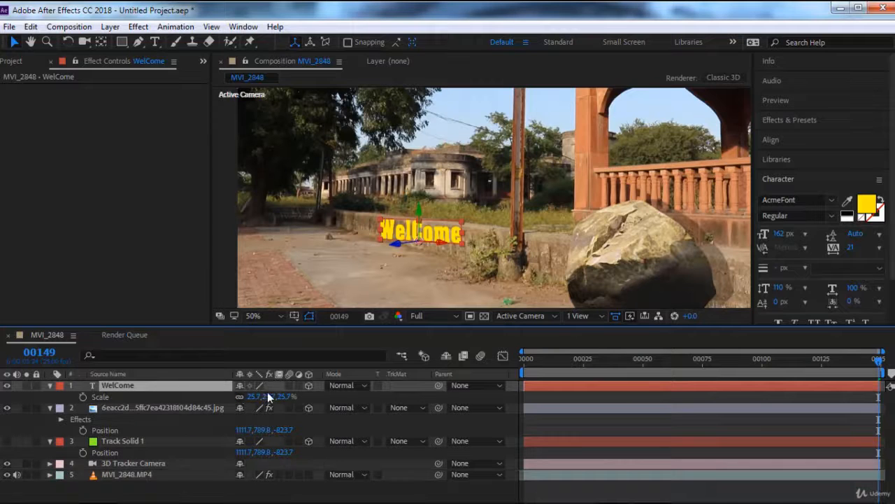
drag(287, 398, 281, 398)
click(487, 265)
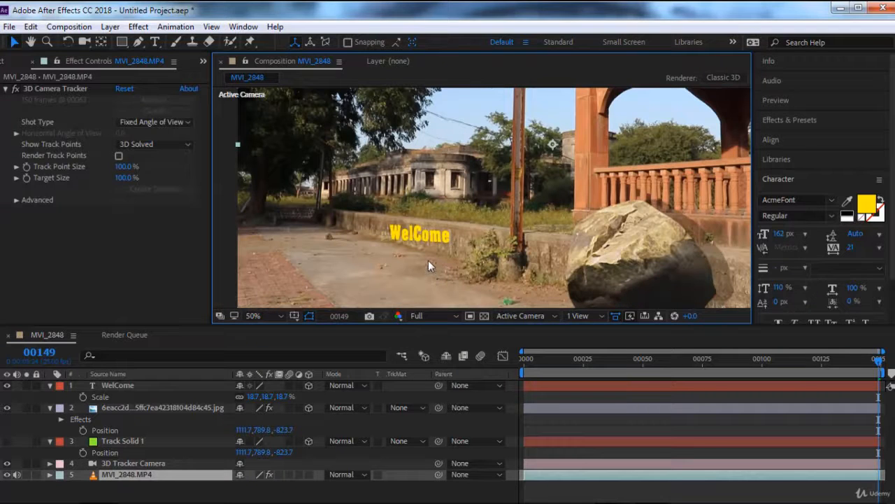
key(space)
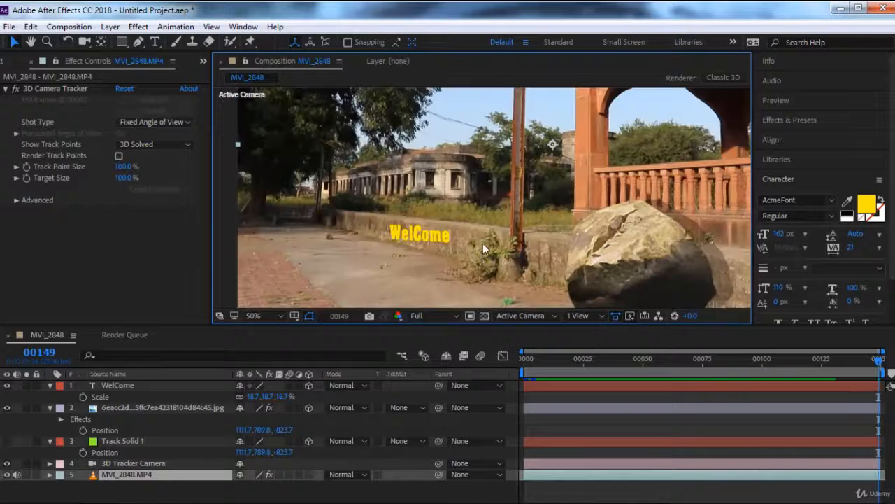
Step: Create a text layer from the 3D Camera Tracker point at the top of the pavilion's front pillar
scroll(514, 134, down, 2)
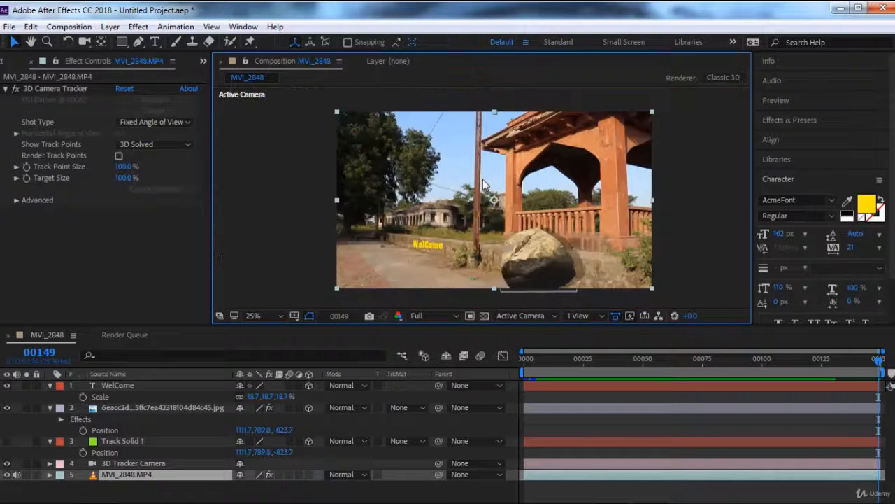
click(81, 89)
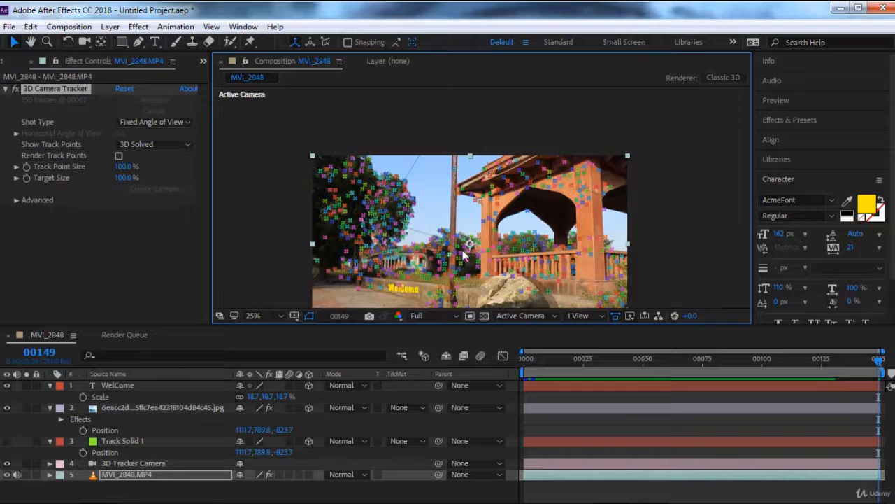
right_click(585, 198)
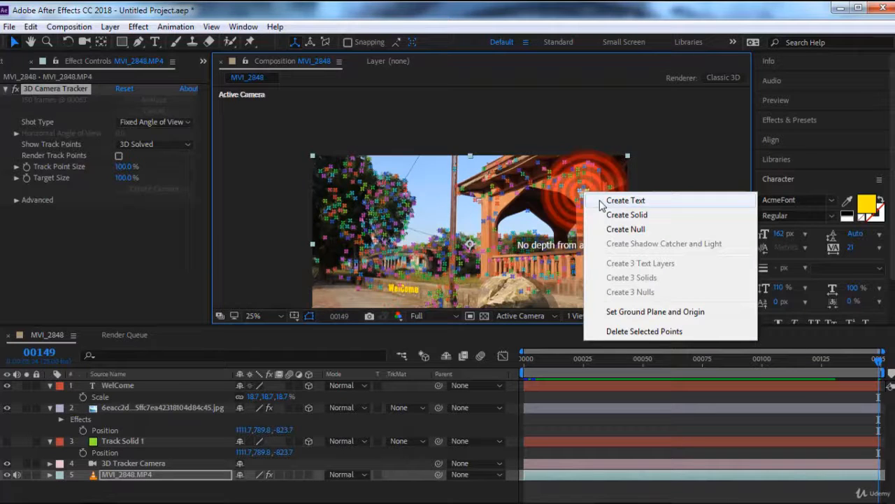
click(616, 201)
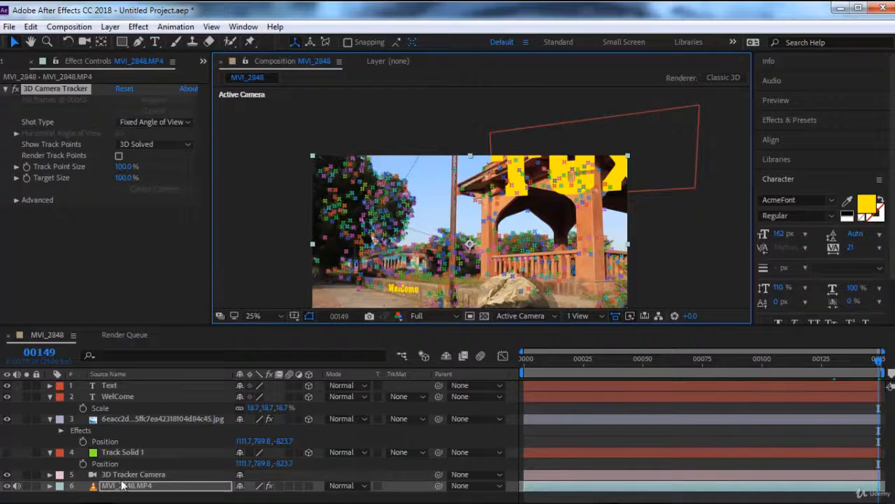
Step: Replace the new tracked text layer's wording with "Hi" and return to the Selection tool
double_click(109, 386)
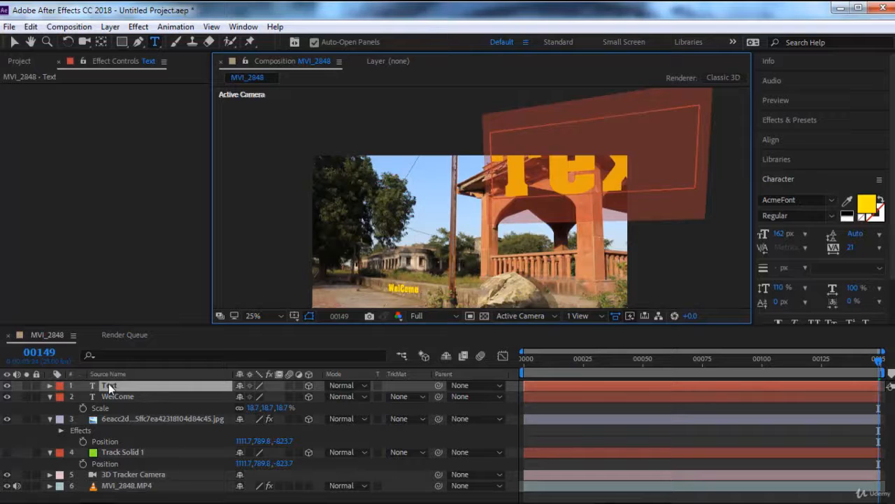
text(Hi)
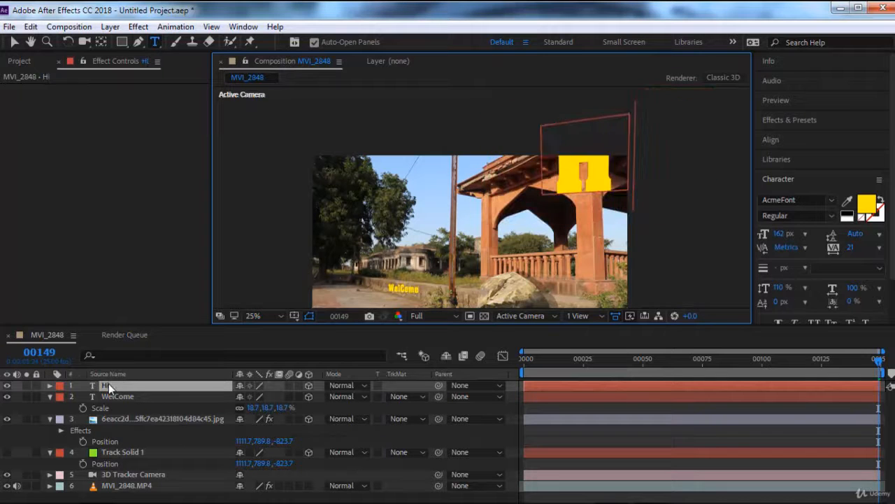
click(14, 42)
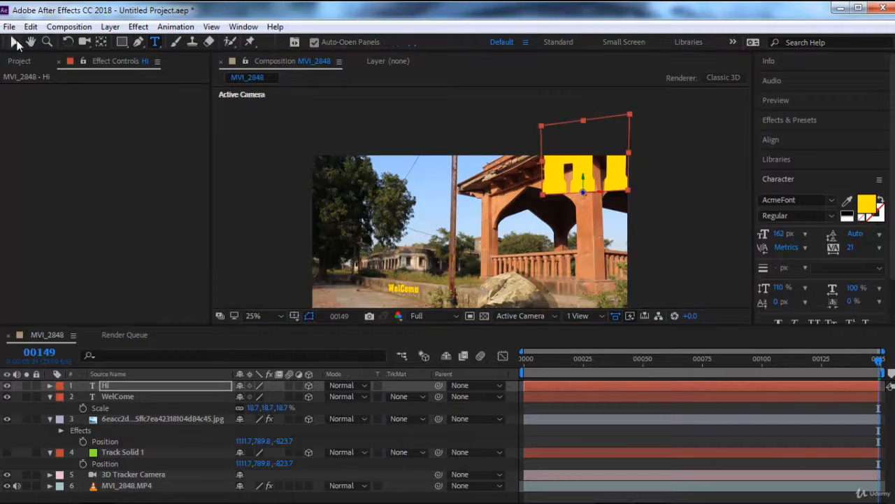
Step: Scale the Hi text layer down to 29.7% and set its Z orientation to 353° to match the pillar
click(113, 386)
key(s)
drag(290, 403, 229, 414)
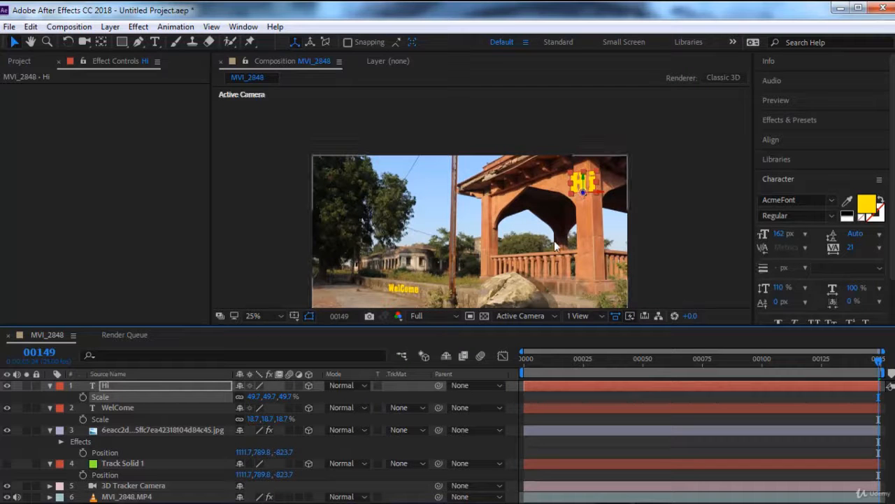
key(period)
scroll(599, 227, up, 1)
scroll(653, 210, down, 1)
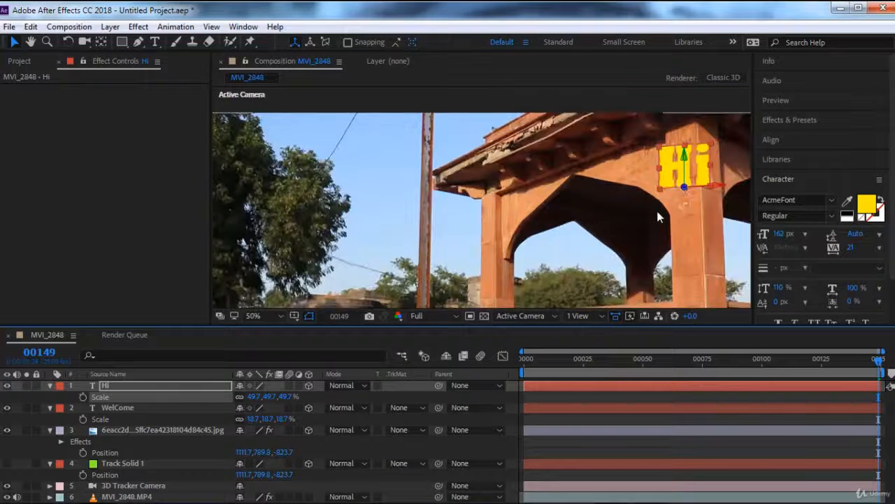
drag(657, 211, 519, 236)
key(period)
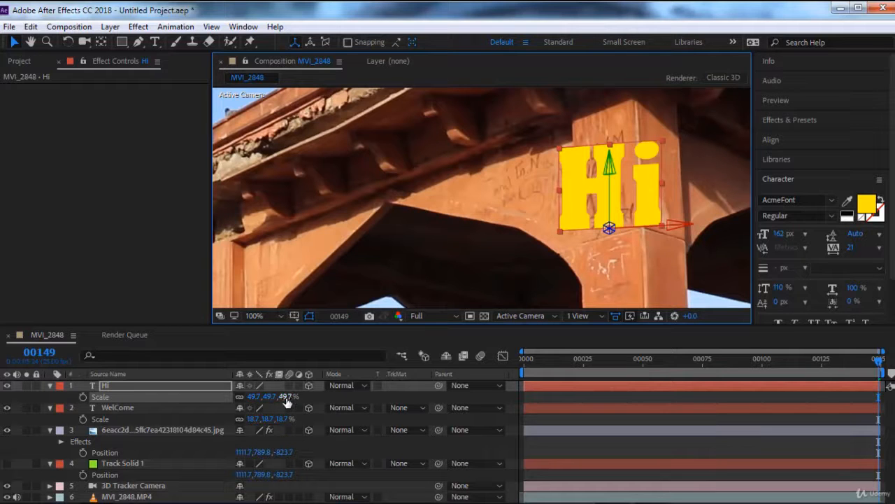
drag(286, 396, 277, 399)
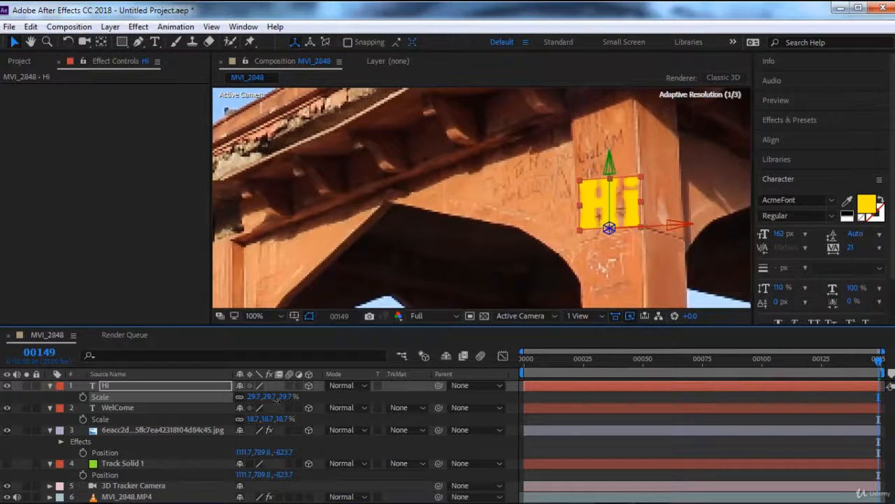
key(r)
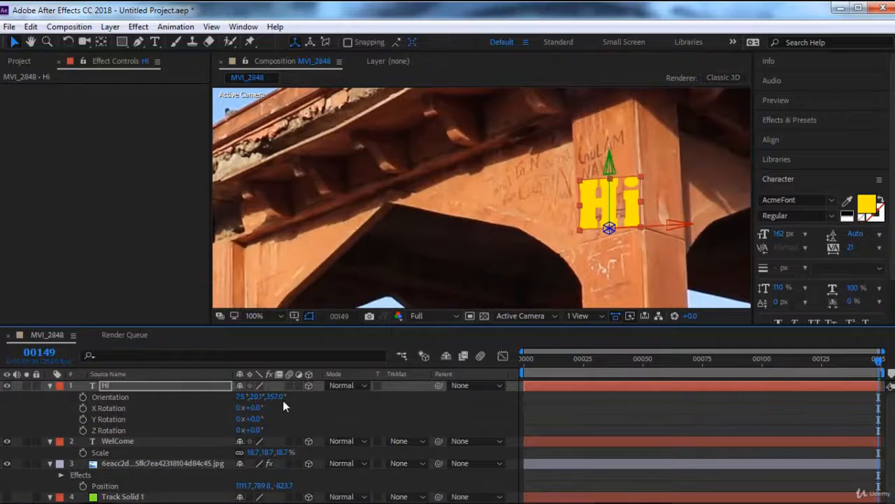
drag(276, 399, 277, 397)
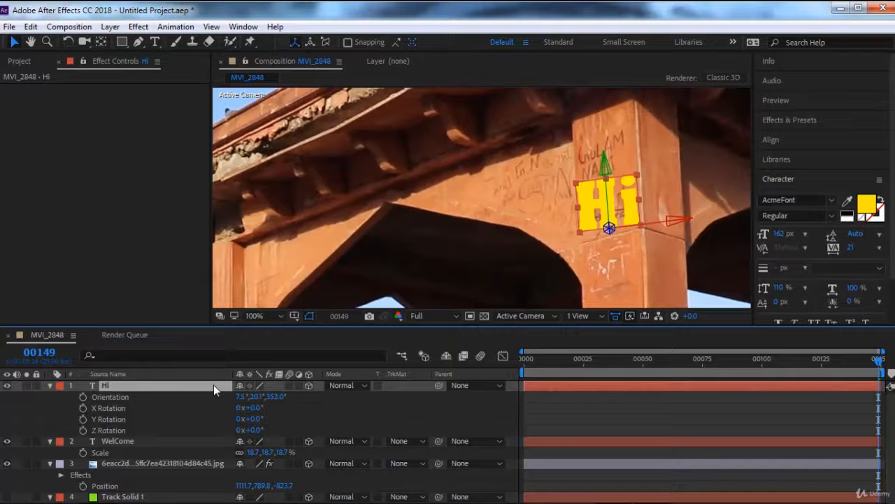
Step: Try successive blending modes on the Hi text layer and settle on Overlay
key(shift+equal)
key(shift+equal)
key(shift+equal)
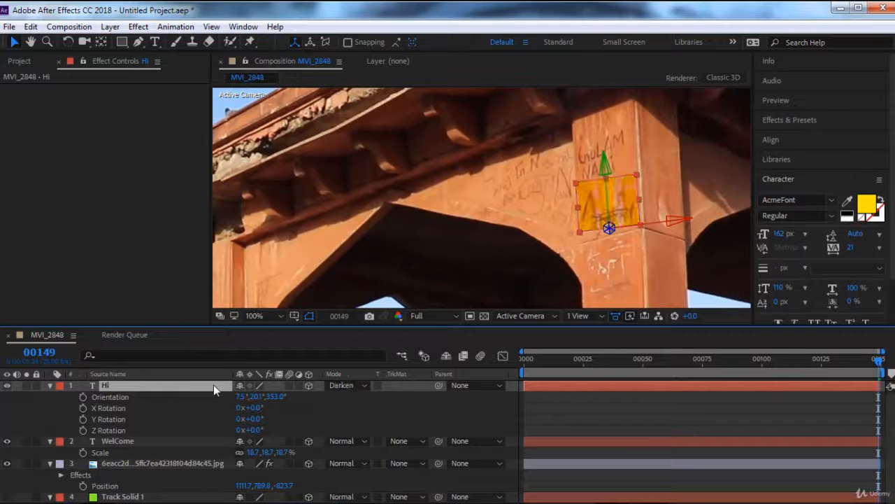
key(shift+equal)
key(shift+equal)
key(shift+equal)
key(shift+equal)
key(shift+equal)
key(shift+equal)
key(shift+equal)
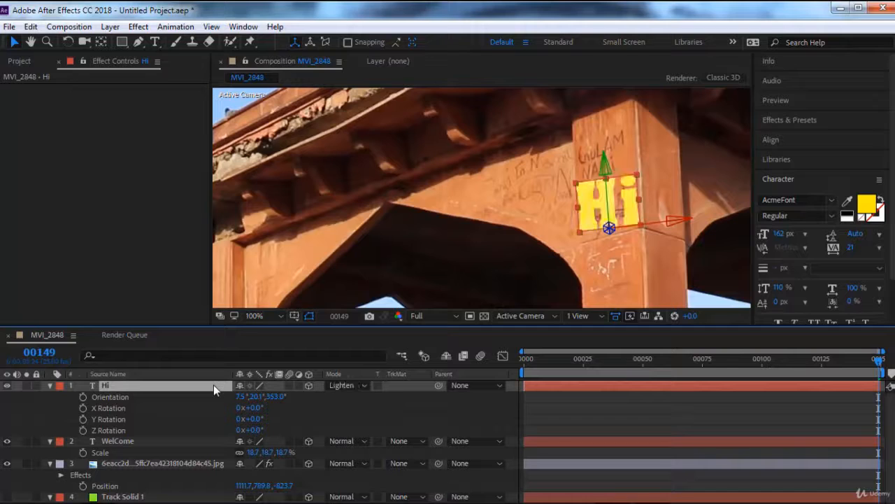
key(shift+equal)
key(shift+equal)
key(shift+equal)
key(shift+equal)
key(shift+equal)
key(shift+equal)
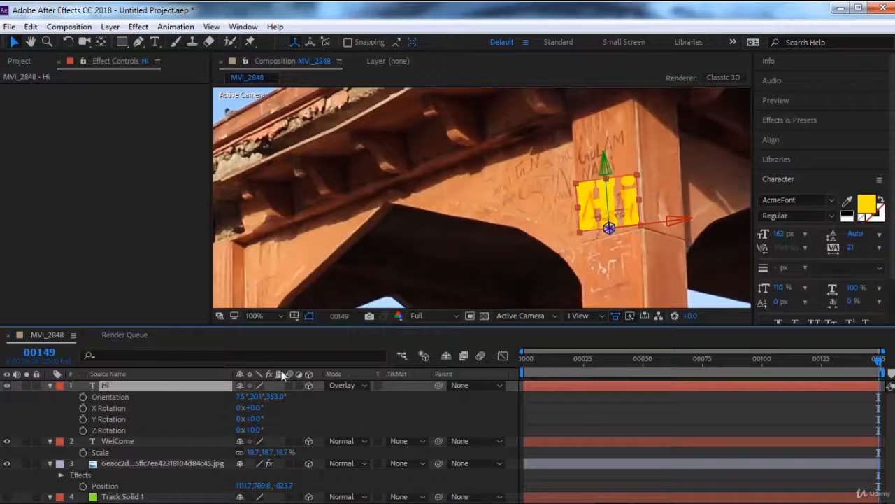
Step: Preview the tracked rock and both text layers in a full-screen view of the composition
key(comma)
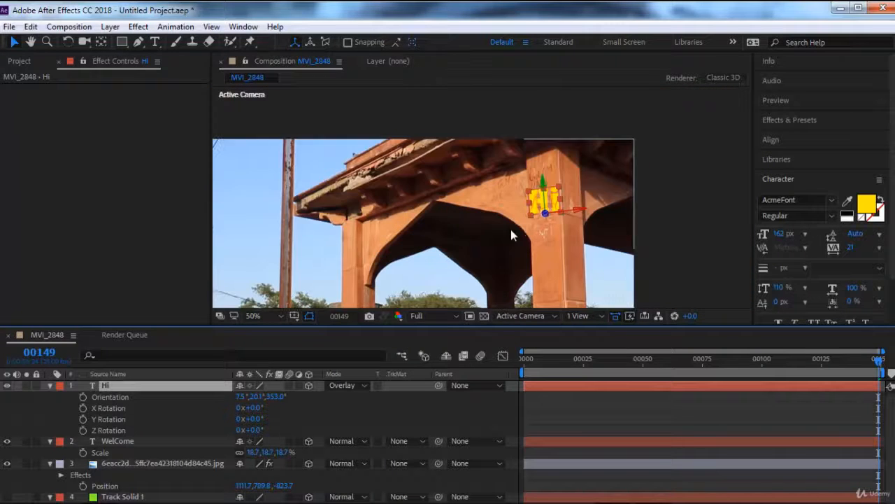
key(ctrl+shift+backslash)
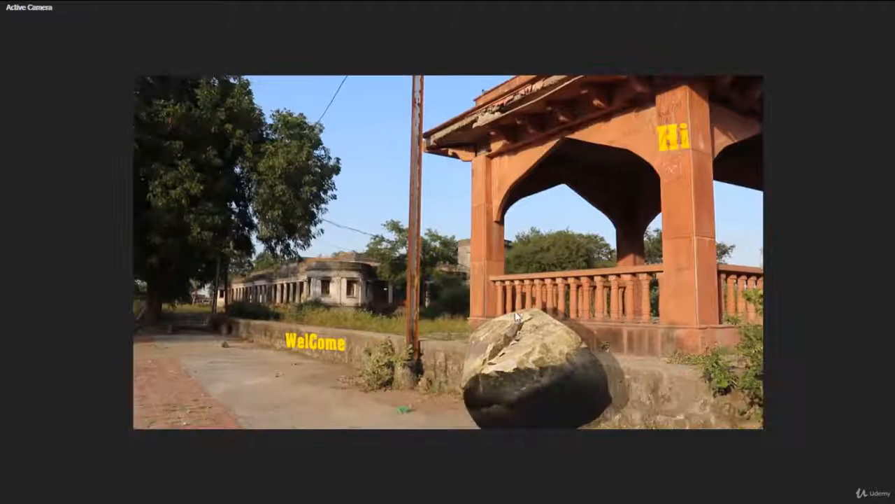
key(space)
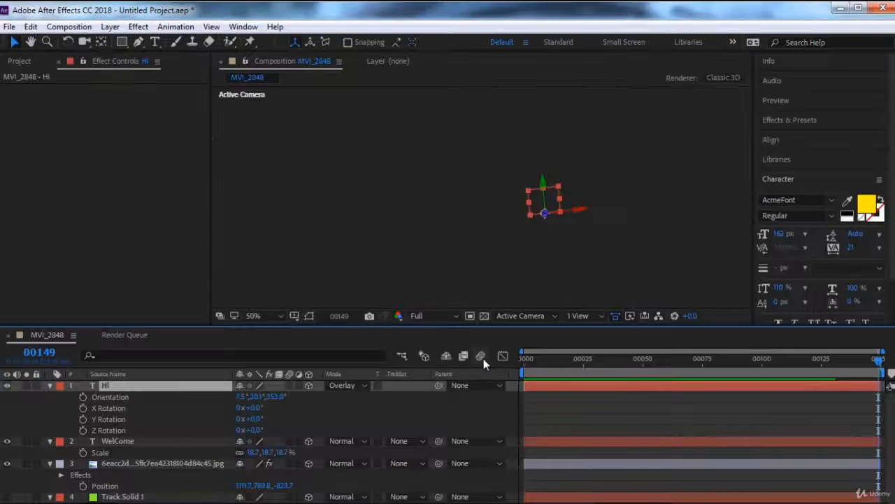
Step: Set the WelCome text layer's Z orientation to 4.7° so it follows the slope of the low wall
drag(454, 285, 554, 180)
drag(434, 257, 451, 230)
click(410, 245)
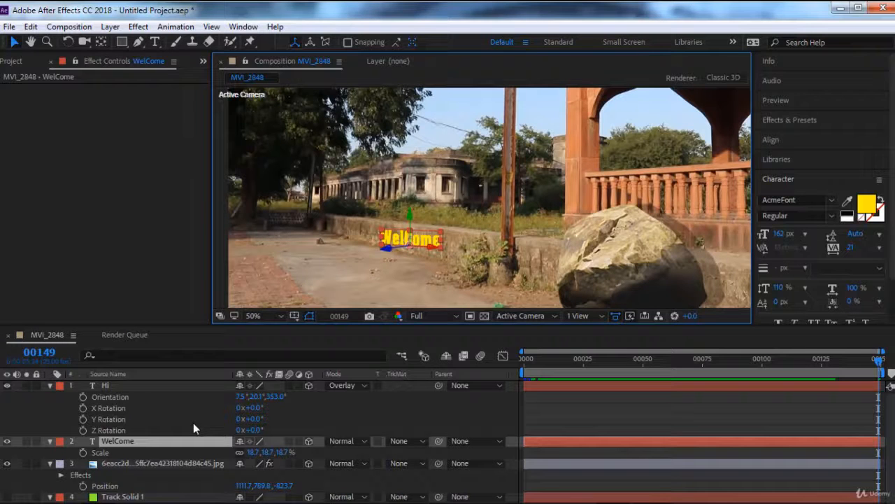
key(r)
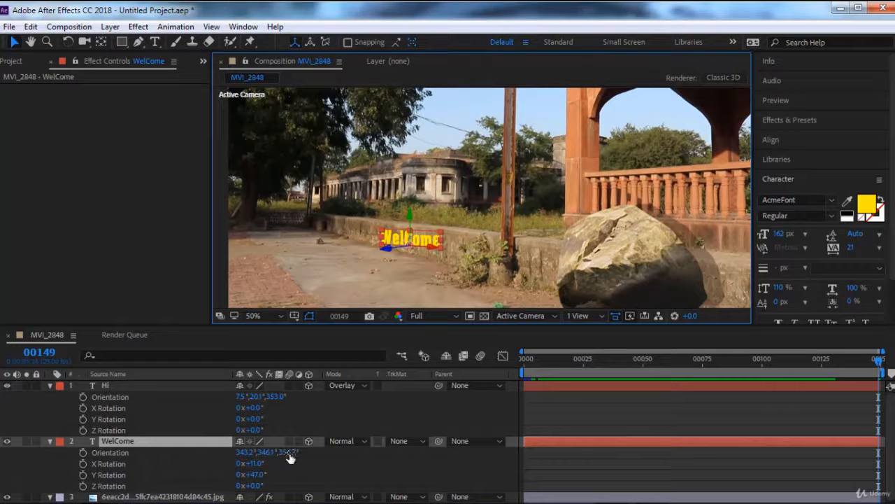
drag(288, 453, 296, 454)
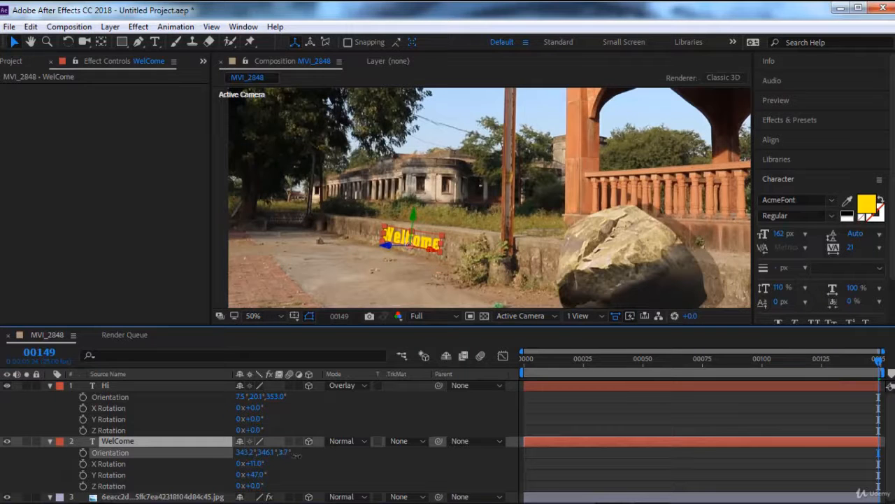
key(Return)
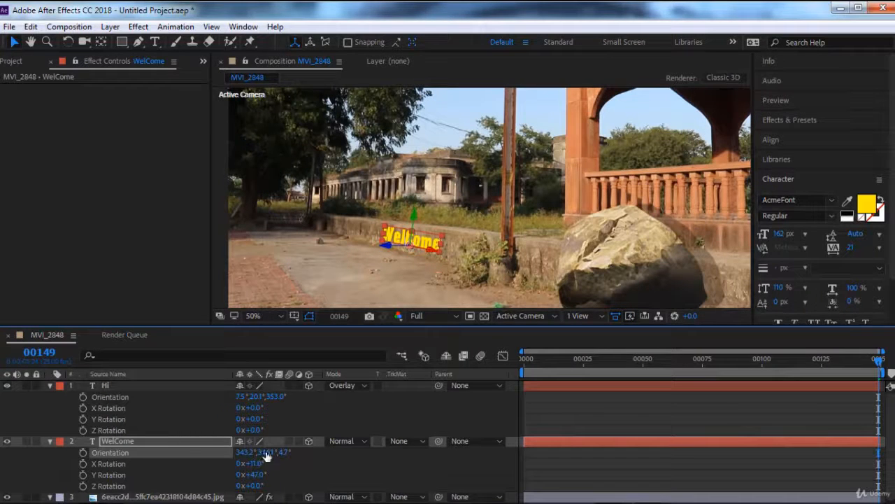
Step: Set the WelCome text layer's blending mode to Overlay and check how it blends into the wall
click(156, 439)
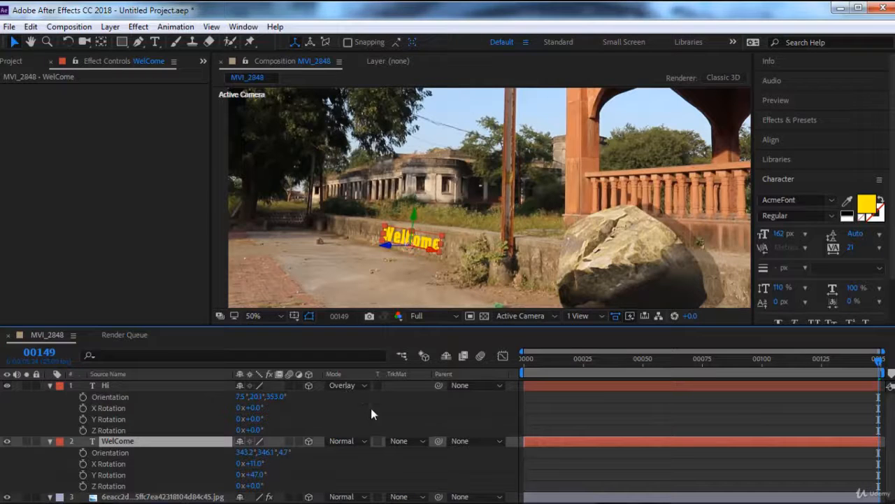
click(354, 444)
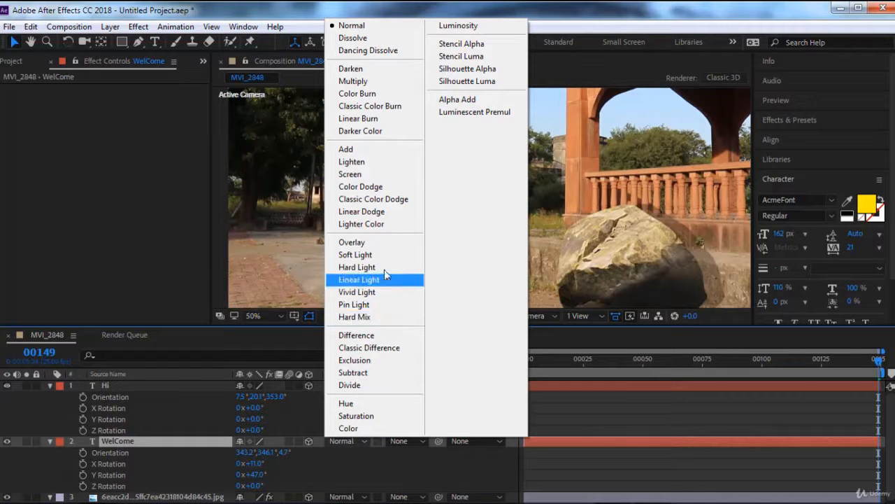
click(384, 243)
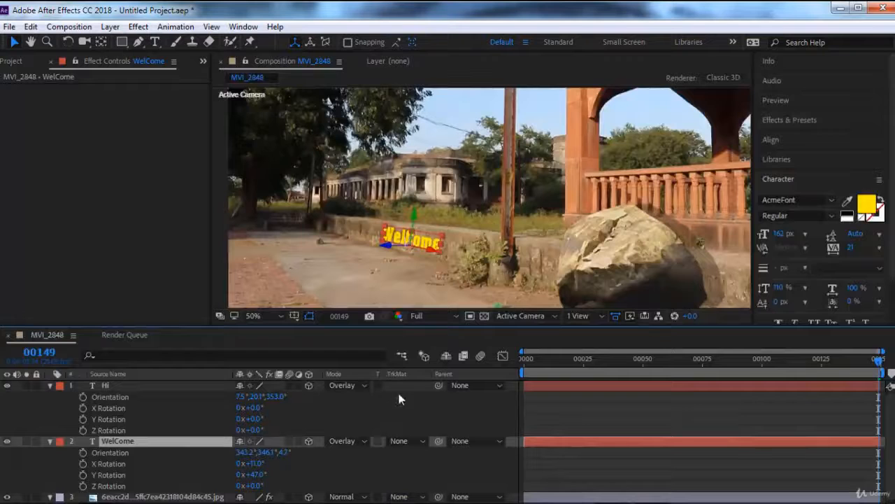
key(period)
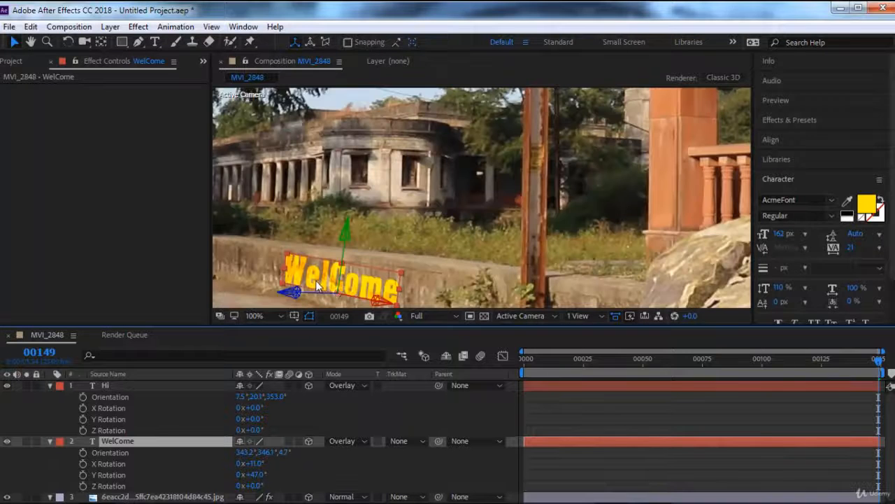
key(comma)
key(comma)
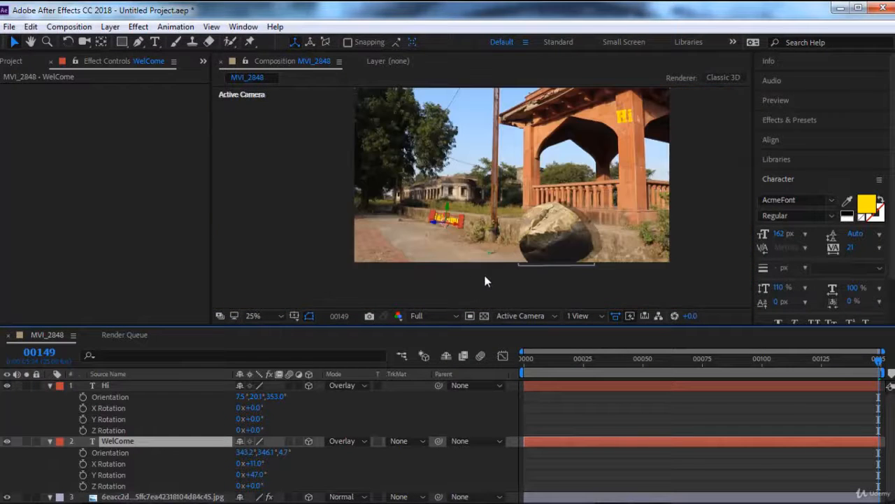
click(519, 295)
drag(621, 208, 561, 252)
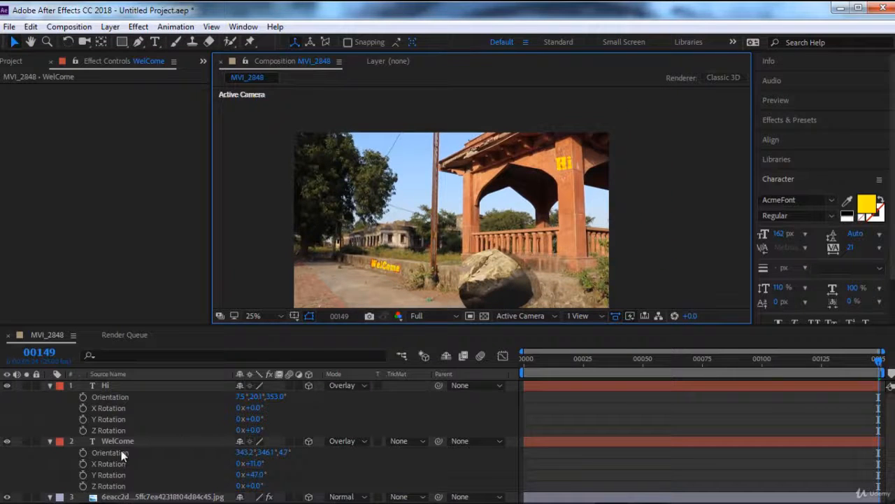
Step: Collapse the WelCome, Hi and rock image layers' properties and select the MVI_2848.MP4 footage layer
click(49, 442)
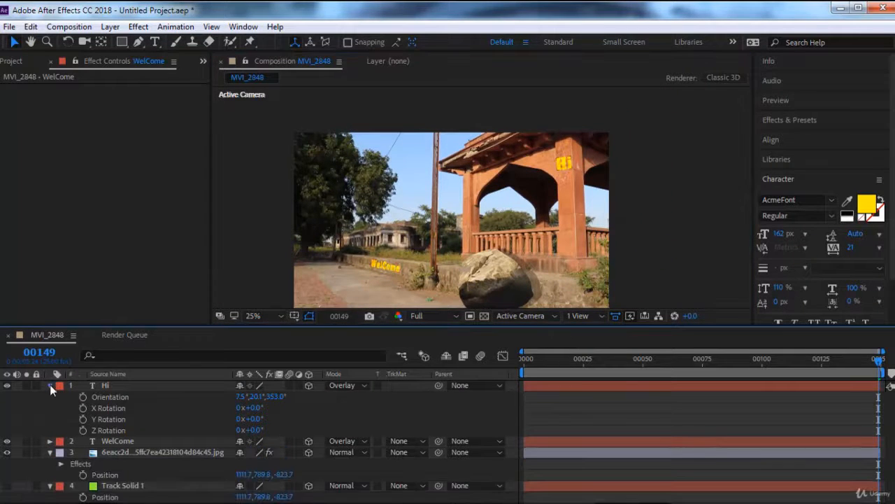
click(49, 385)
click(49, 408)
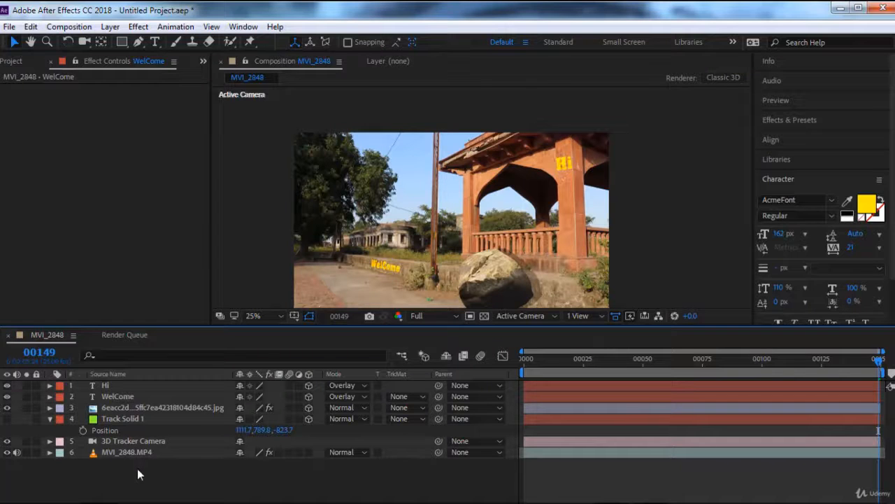
click(168, 452)
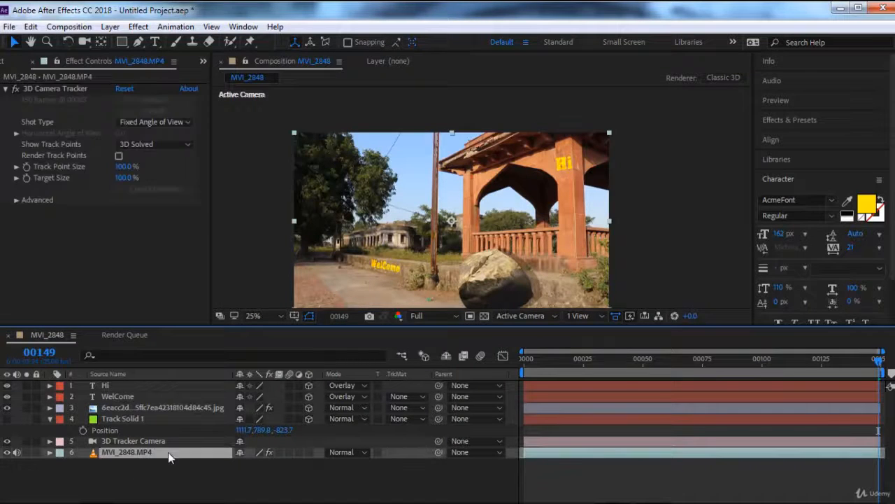
Step: Create a solid from the 3D Camera Tracker points at the base of the pavilion's pillar
click(60, 90)
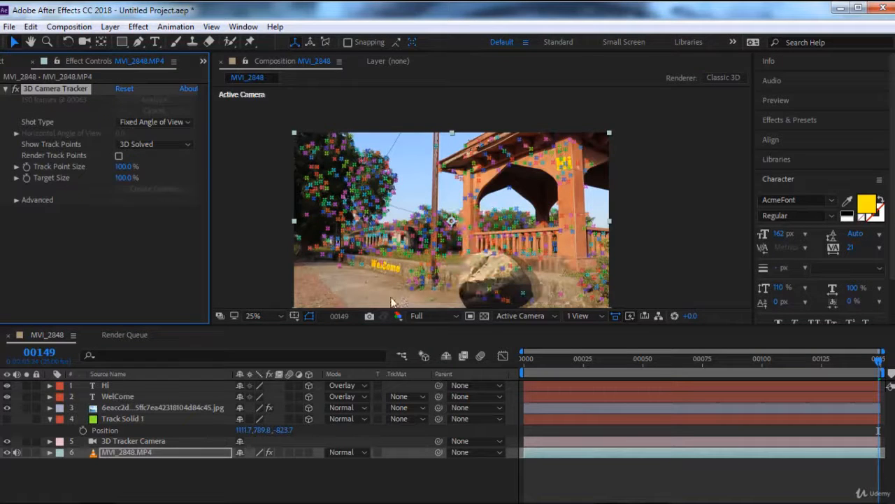
right_click(568, 238)
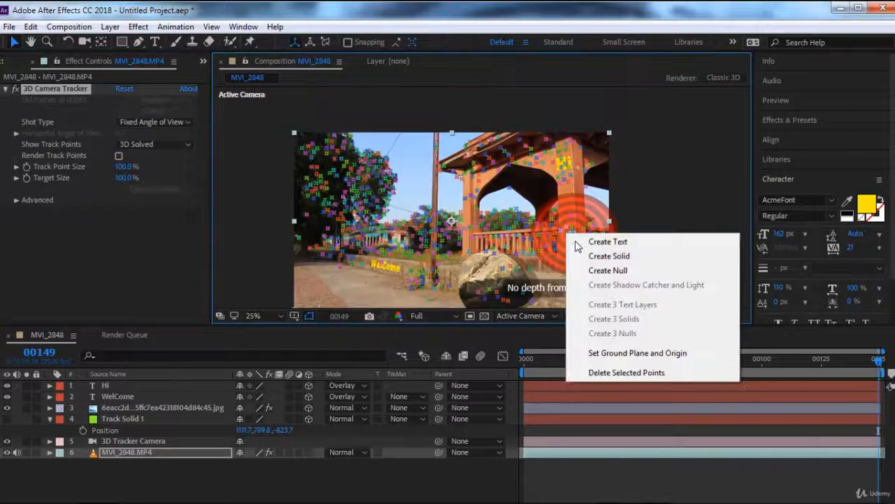
click(601, 257)
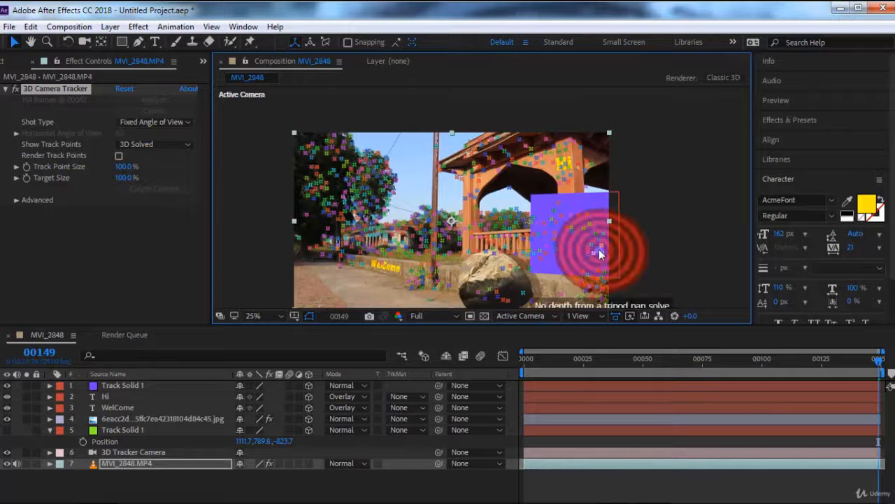
Step: Scale the new purple track solid to 30, 25, 60% so it is about as wide as the pillar
click(136, 385)
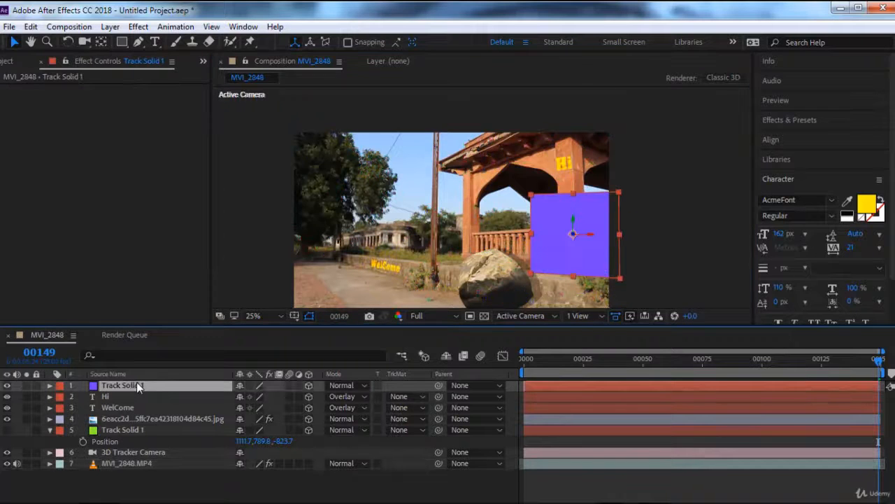
key(s)
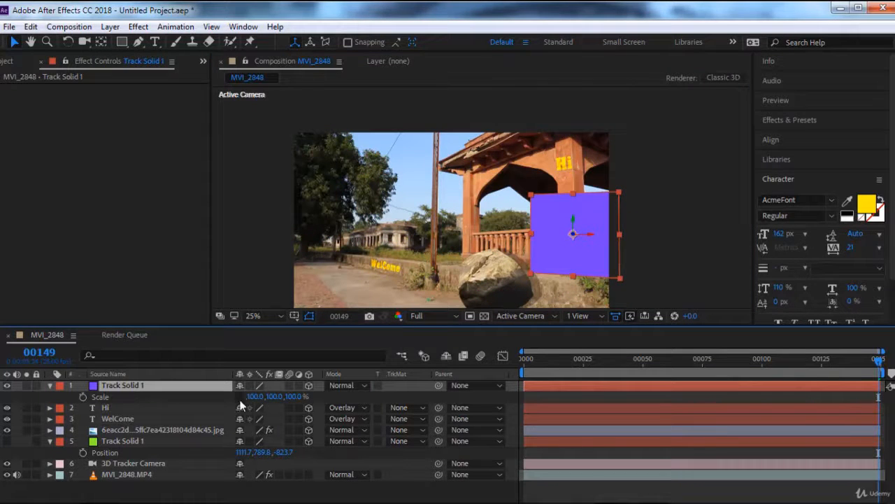
click(293, 396)
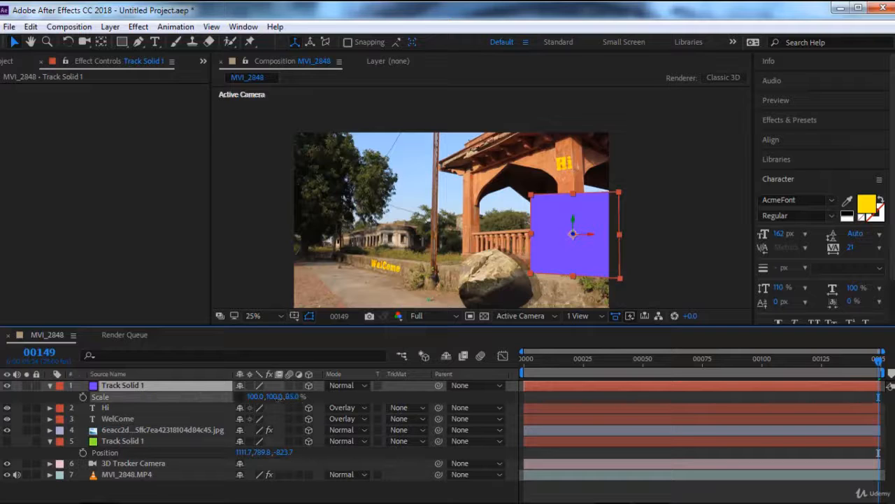
drag(275, 398, 214, 401)
scroll(567, 253, up, 2)
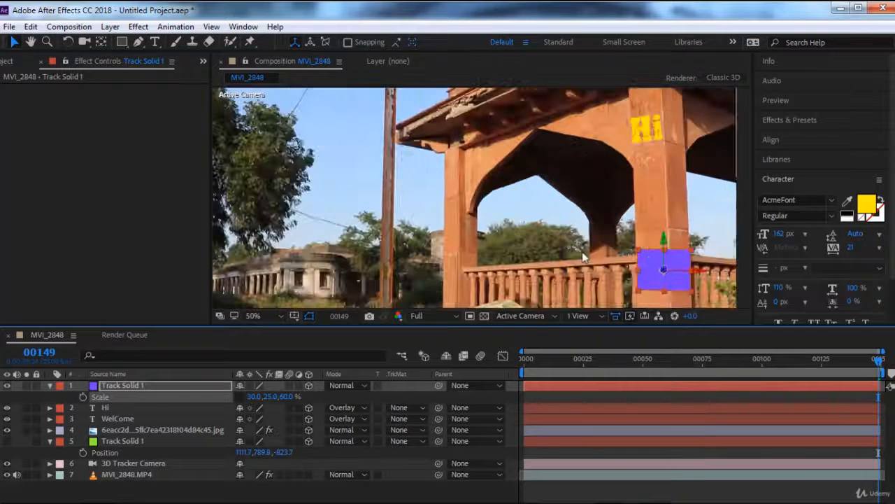
drag(590, 264, 460, 234)
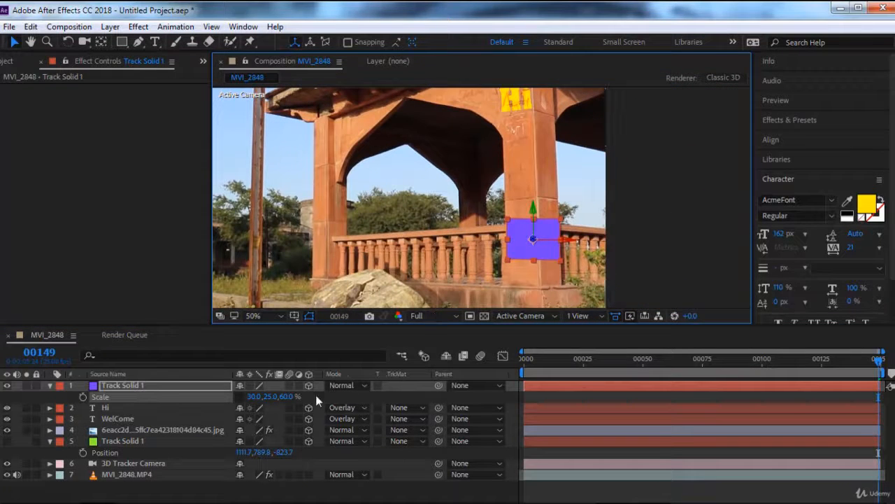
Step: Set the purple track solid's blending mode to Classic Color Burn so it blends into the pillar
click(189, 384)
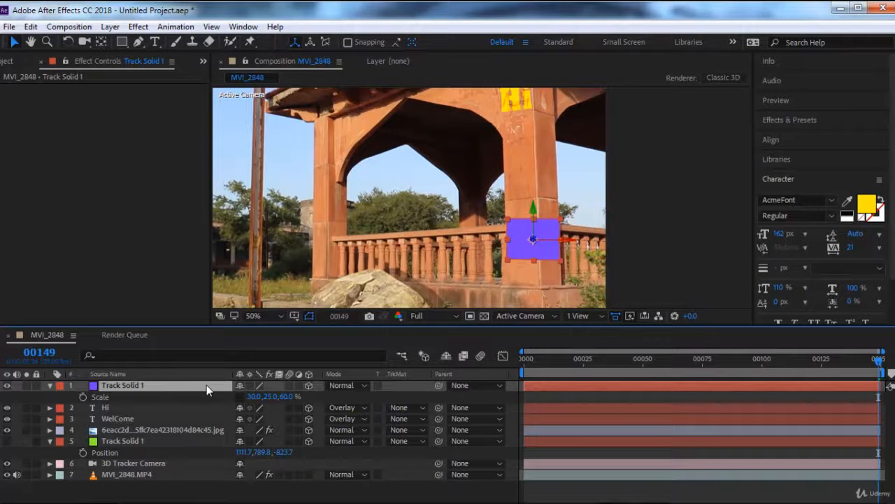
key(shift+equal)
key(shift+equal)
key(shift+equal)
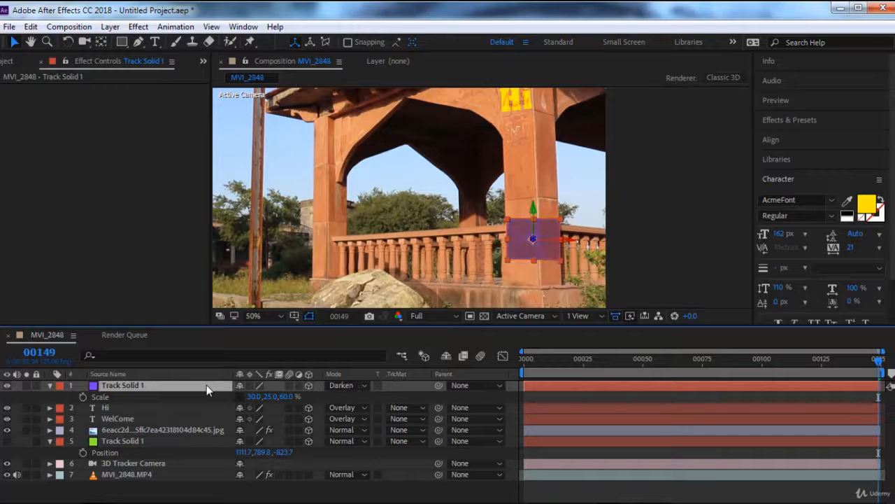
key(shift+equal)
key(shift+equal)
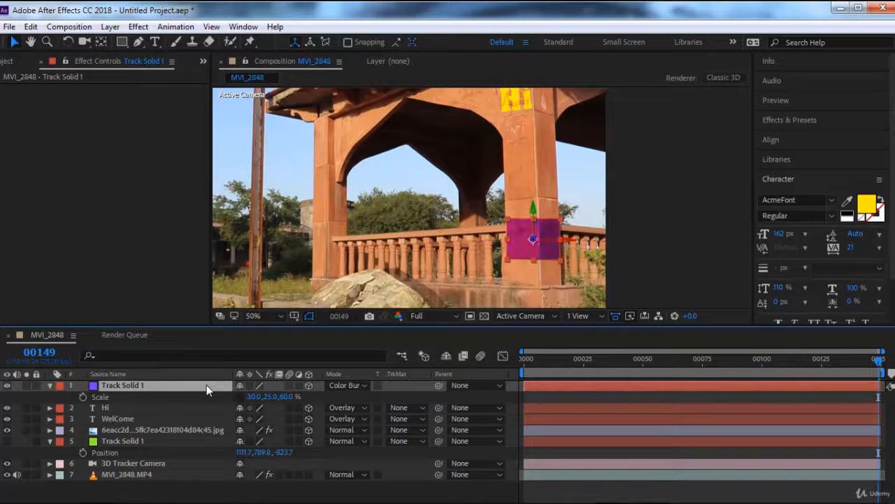
key(shift+equal)
Step: Preview the composition full screen to check how the purple solid and the Hi text follow the pillar
click(134, 406)
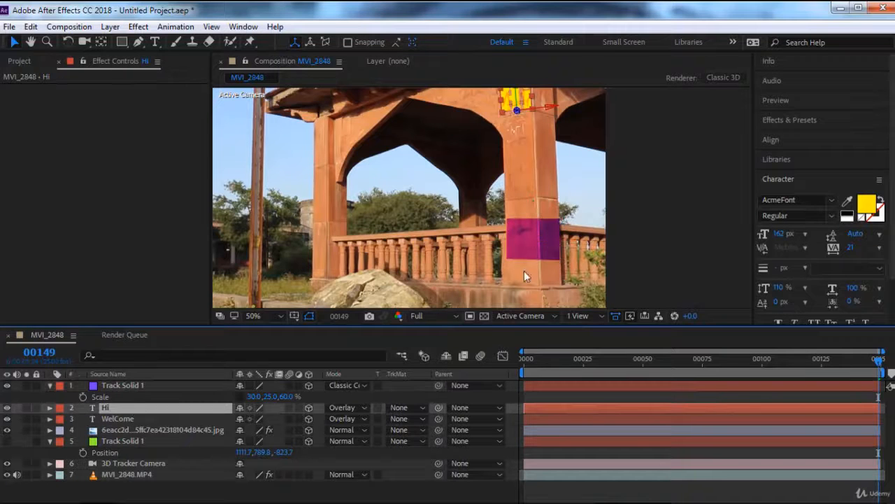
scroll(530, 255, down, 1)
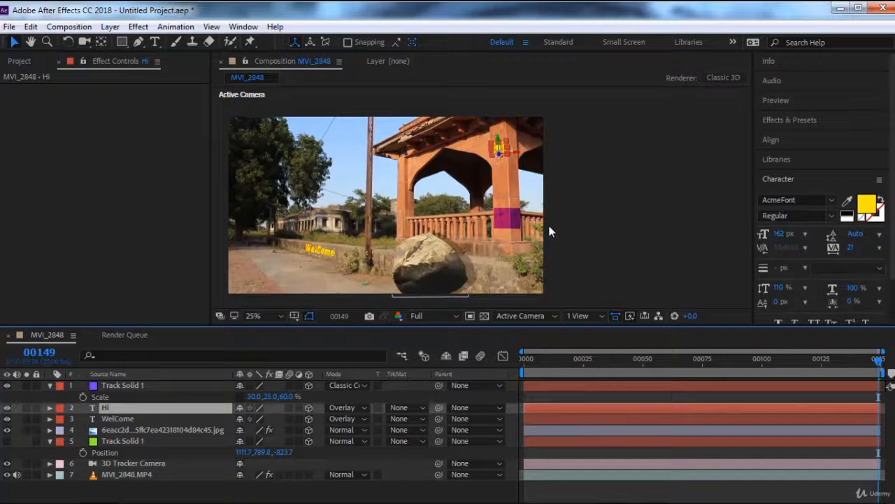
key(space)
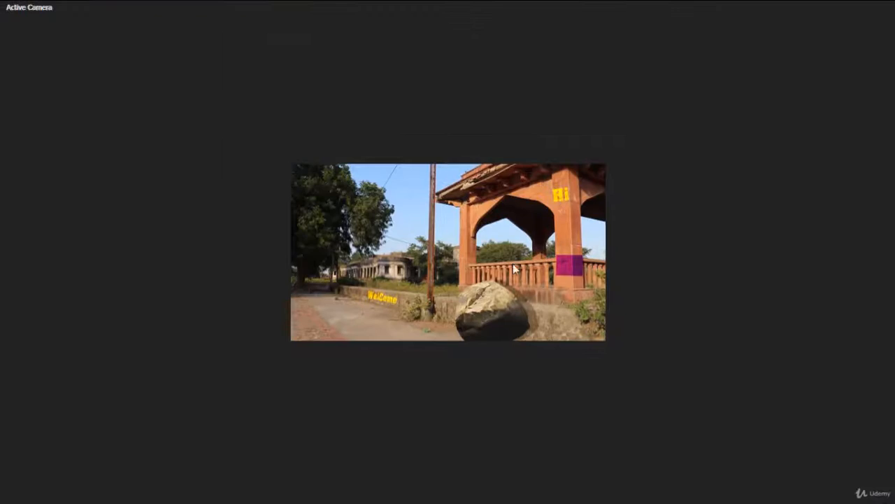
scroll(497, 302, up, 1)
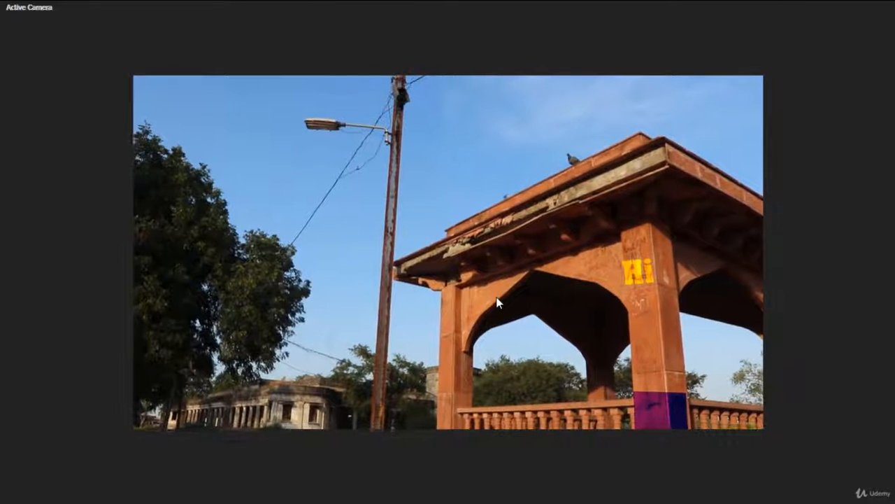